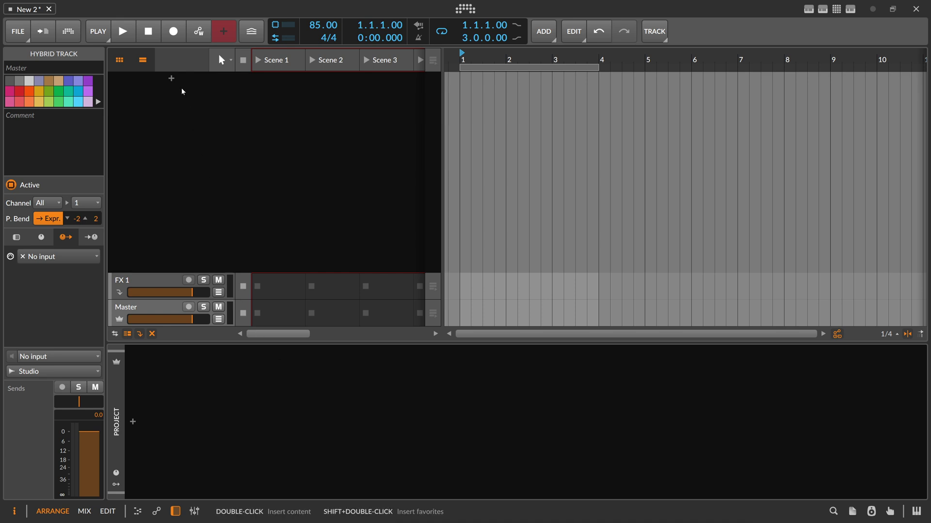
# - Add an instrument track to the empty arrangement and rename it "Global Chords"
pyautogui.rightClick(181, 83)
pyautogui.click(200, 92)
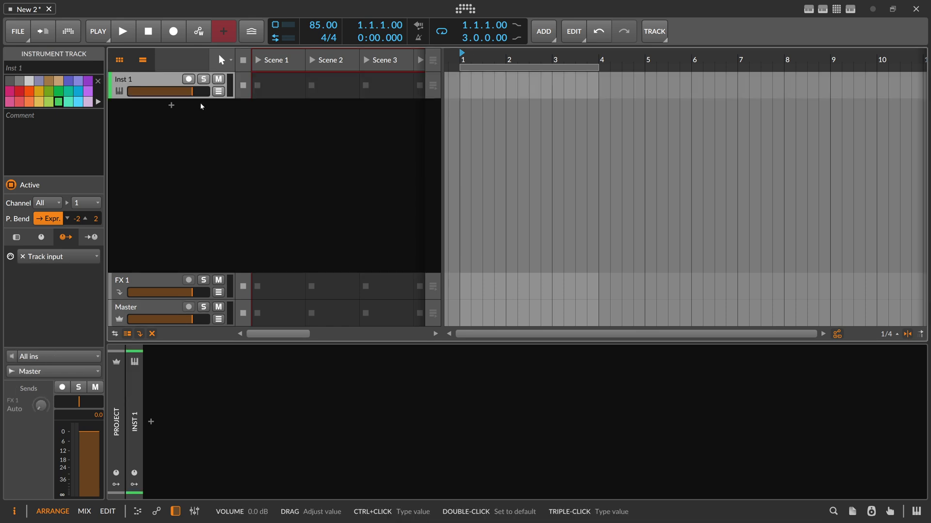
pyautogui.keyDown('alt'); pyautogui.click(158, 83); pyautogui.keyUp('alt')
pyautogui.write('Glo')
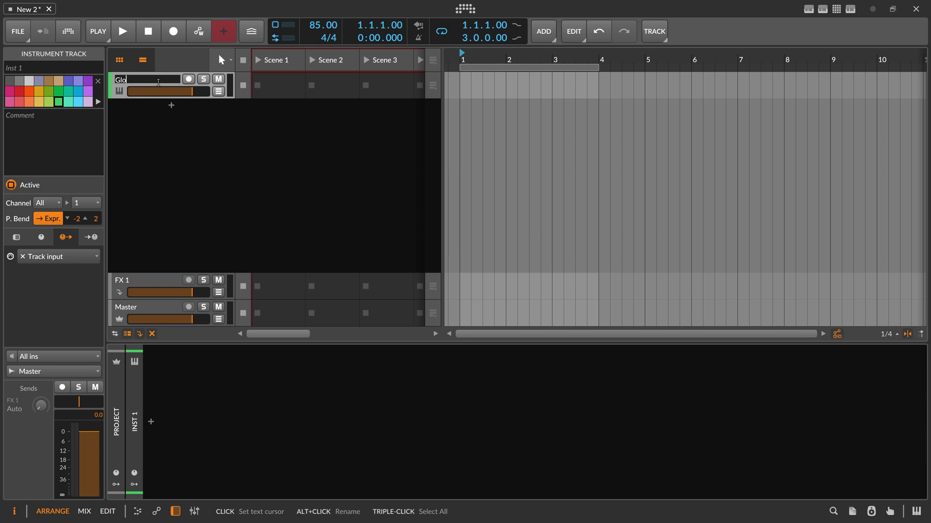
pyautogui.write('bal Chords')
pyautogui.press('Return')
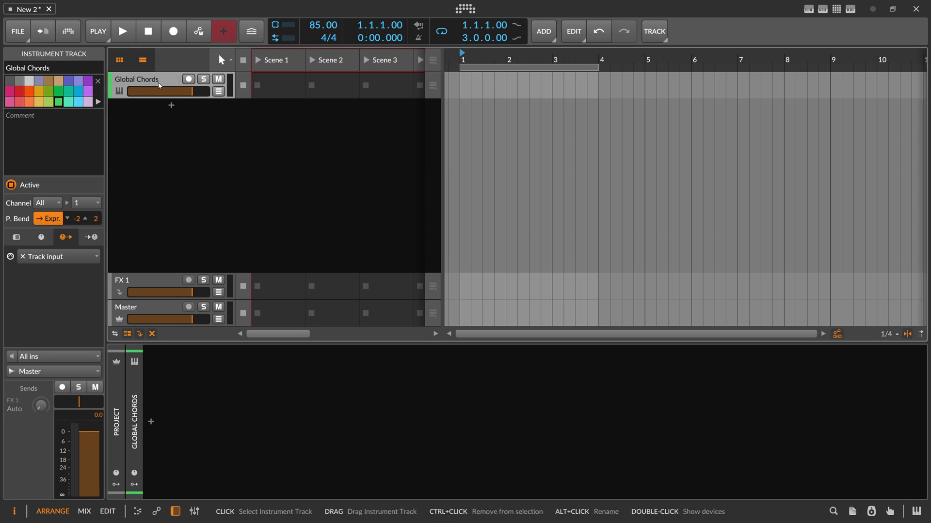
# - Create a note clip on the Global Chords track and extend it to three bars, starting at bar 1
pyautogui.doubleClick(469, 85)
pyautogui.moveTo(503, 85); pyautogui.dragTo(602, 86)
pyautogui.click(170, 86)
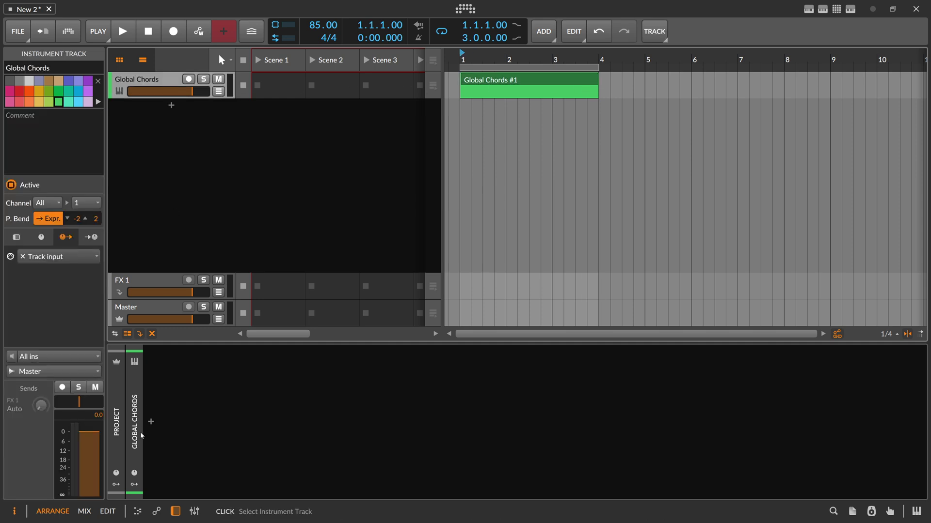
# - Find the Polymer synth and insert it into the Global Chords device chain
pyautogui.click(151, 422)
pyautogui.write('polymer')
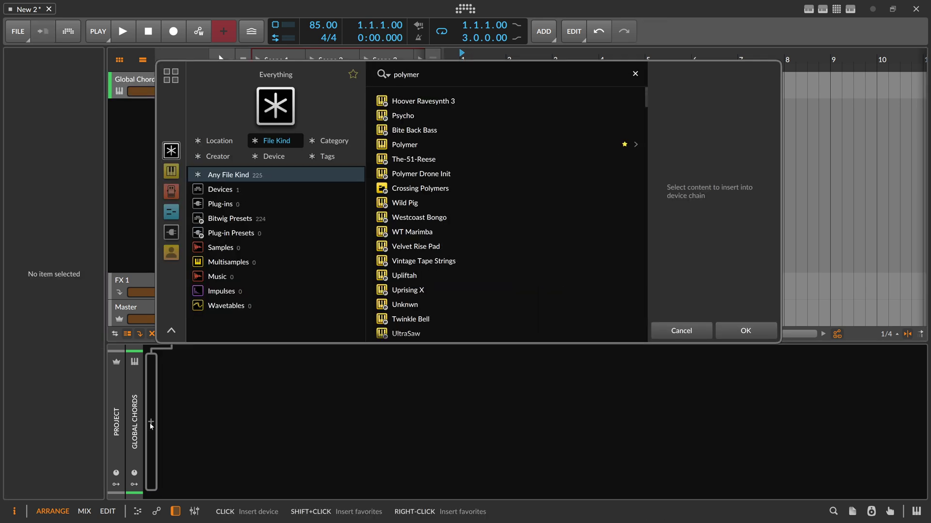
pyautogui.doubleClick(409, 144)
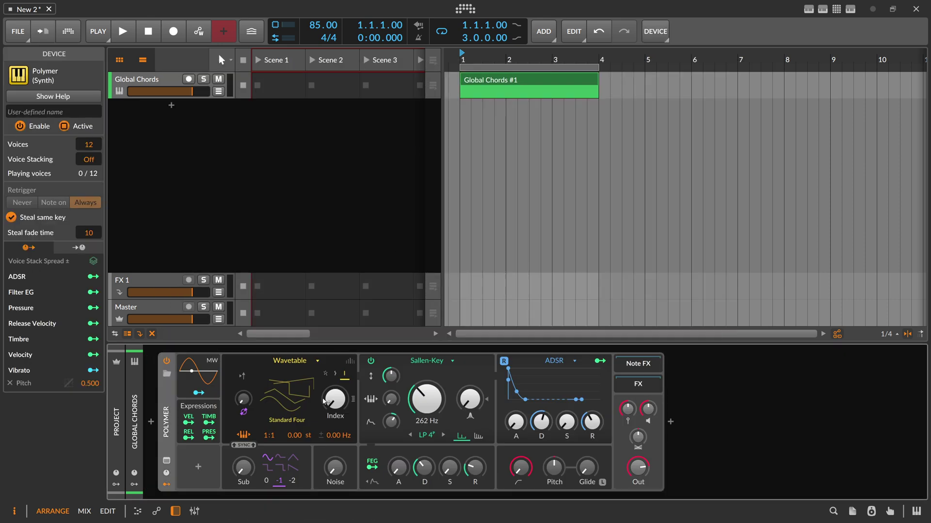
# - Give Polymer's oscillator 16 unison voices in Fat mode, and switch the filter to BP 4 band-pass at 498 Hz
pyautogui.click(344, 379)
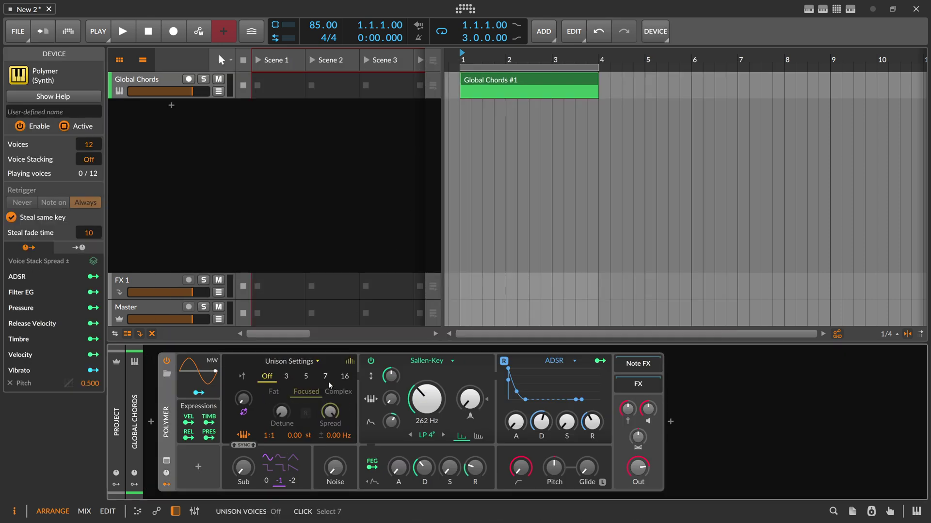
pyautogui.click(344, 376)
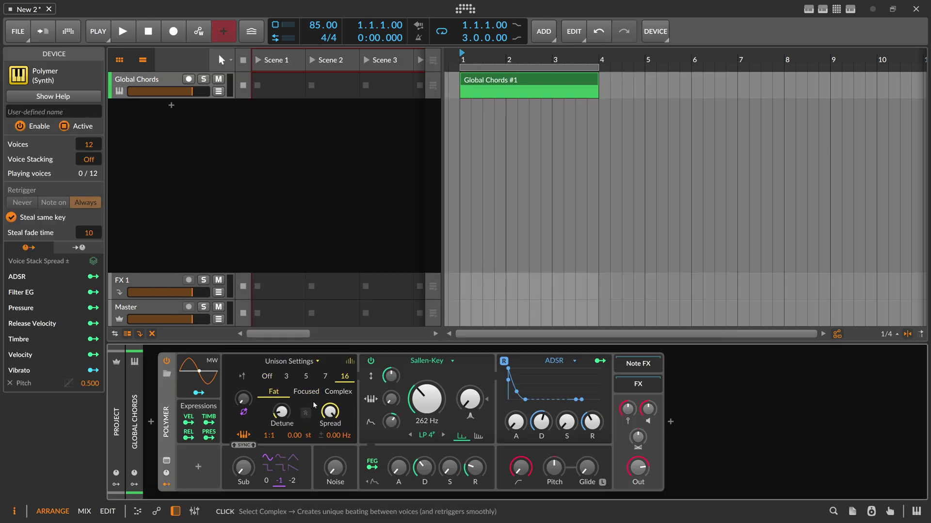
pyautogui.click(426, 435)
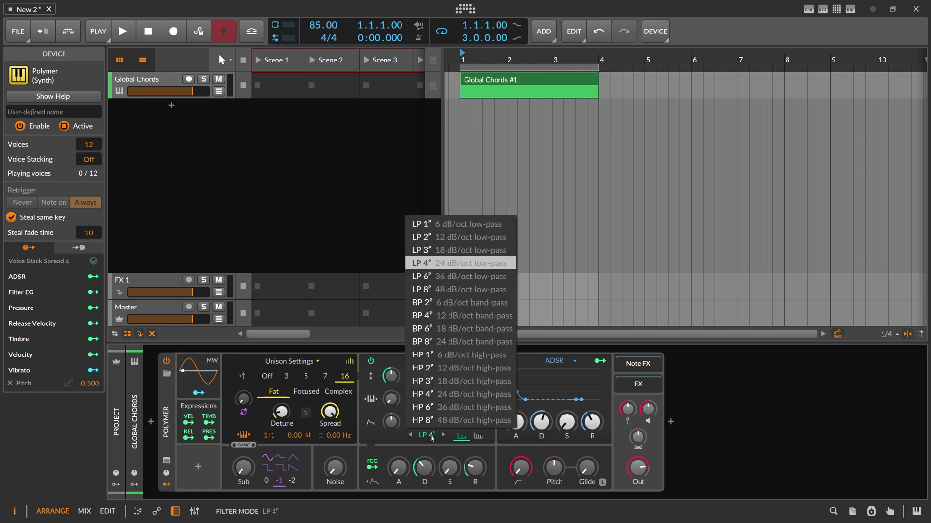
pyautogui.click(451, 316)
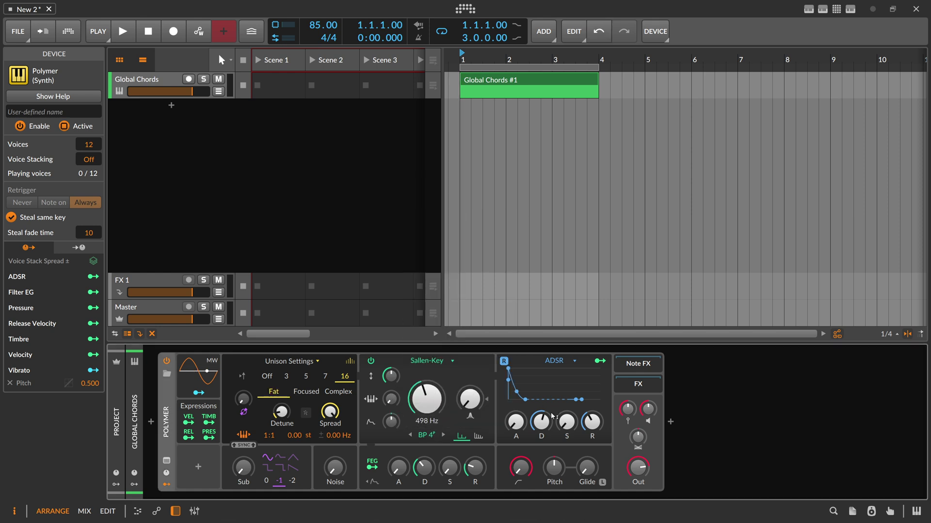
# - Lengthen the attack of Polymer's amp and filter envelopes, raise the amp sustain to full, and arm the track for recording
pyautogui.moveTo(518, 421); pyautogui.dragTo(518, 408)
pyautogui.moveTo(399, 468); pyautogui.dragTo(399, 455)
pyautogui.click(189, 79)
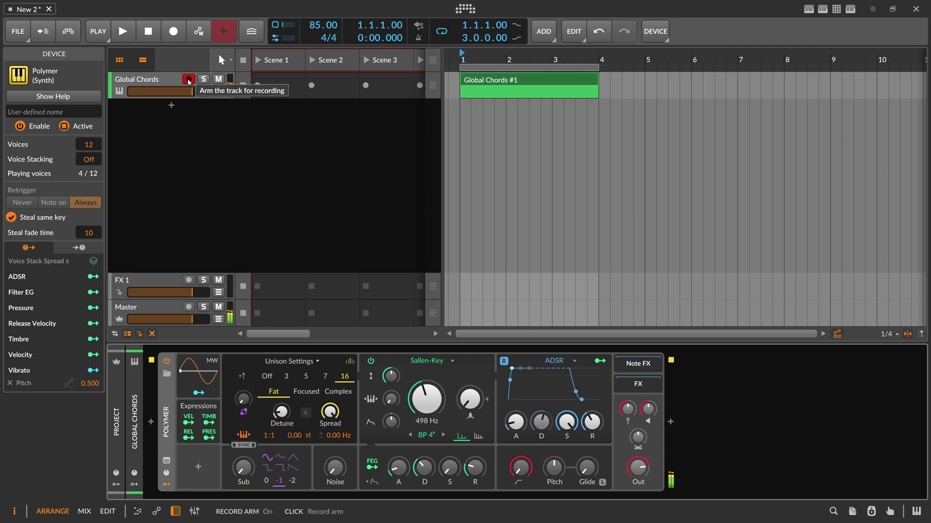
# - Open the Global Chords clip in the note editor and draw a one-bar A2 note filling bar 1
pyautogui.doubleClick(487, 93)
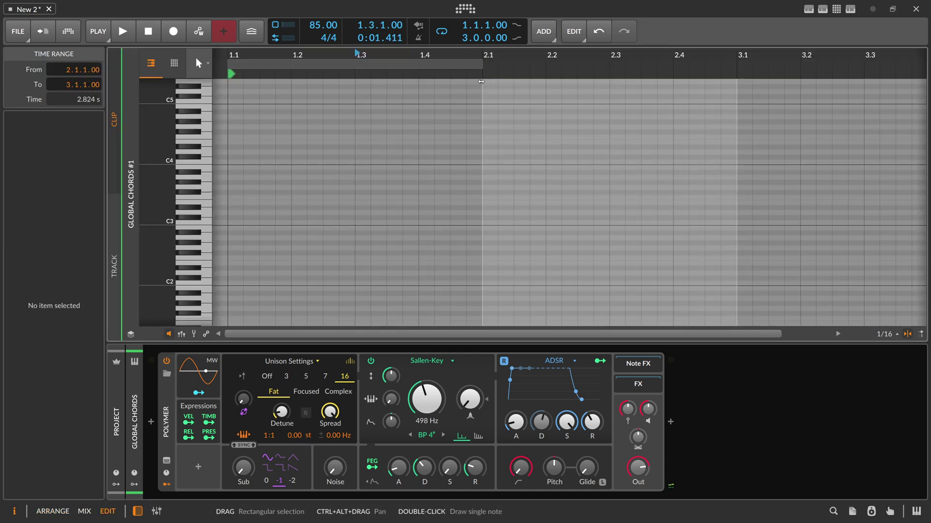
pyautogui.press('Tab')
pyautogui.doubleClick(474, 78)
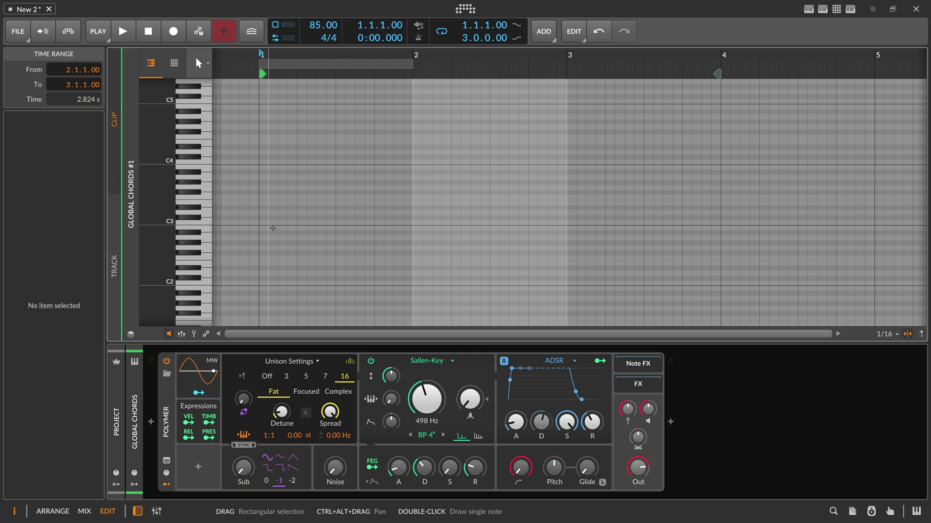
pyautogui.doubleClick(265, 239)
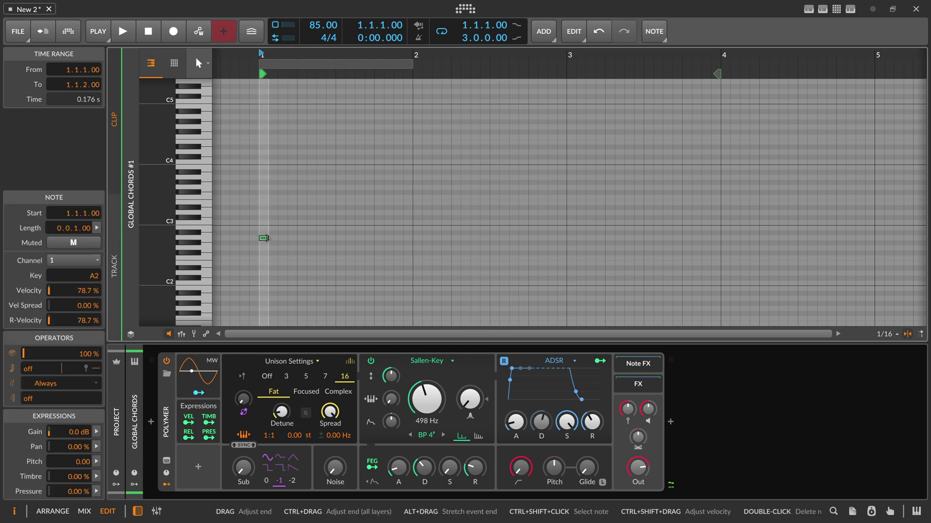
pyautogui.moveTo(267, 238); pyautogui.dragTo(412, 238)
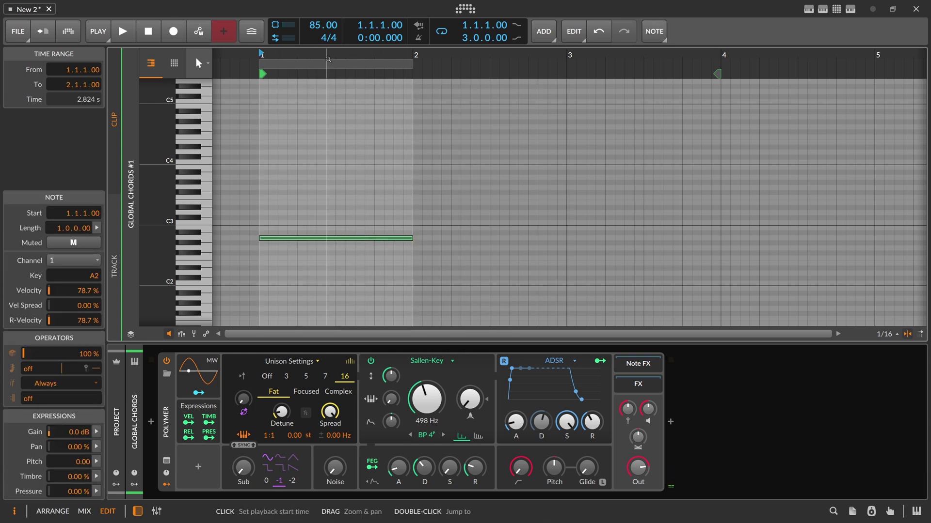
# - Copy the A2 note up to C3, E3, G3 and B3 to form a five-note chord in bar 1, and play it back
pyautogui.scroll(-3, 320, 184)
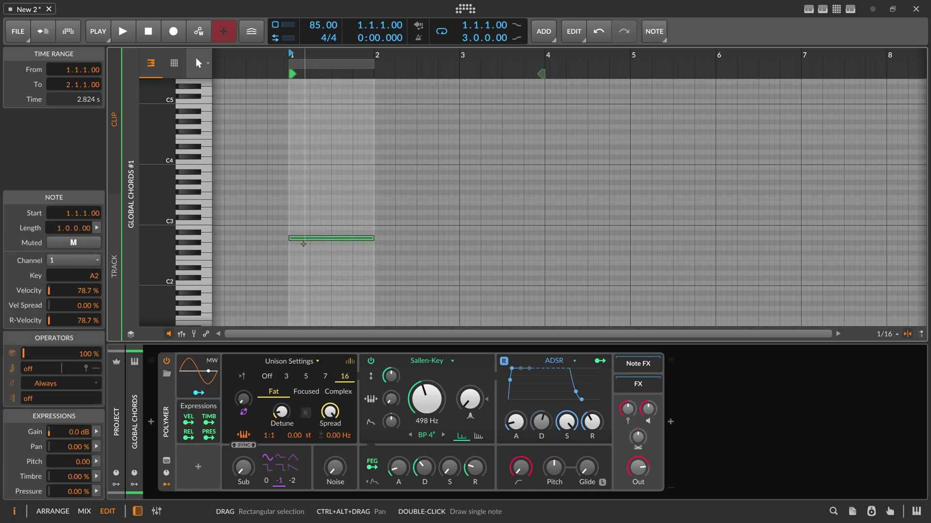
pyautogui.click(301, 239)
pyautogui.moveTo(300, 241); pyautogui.dragTo(308, 170)
pyautogui.click(319, 212)
pyautogui.click(302, 224)
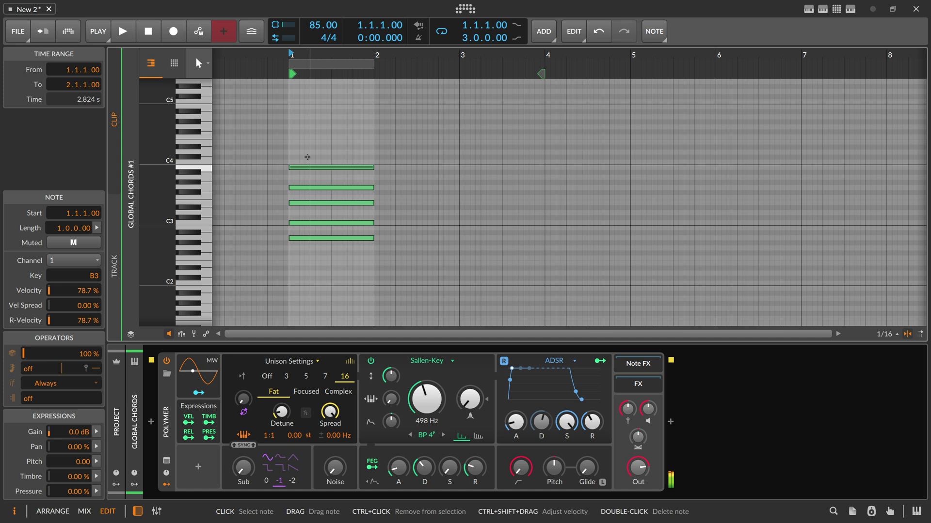
pyautogui.press('space')
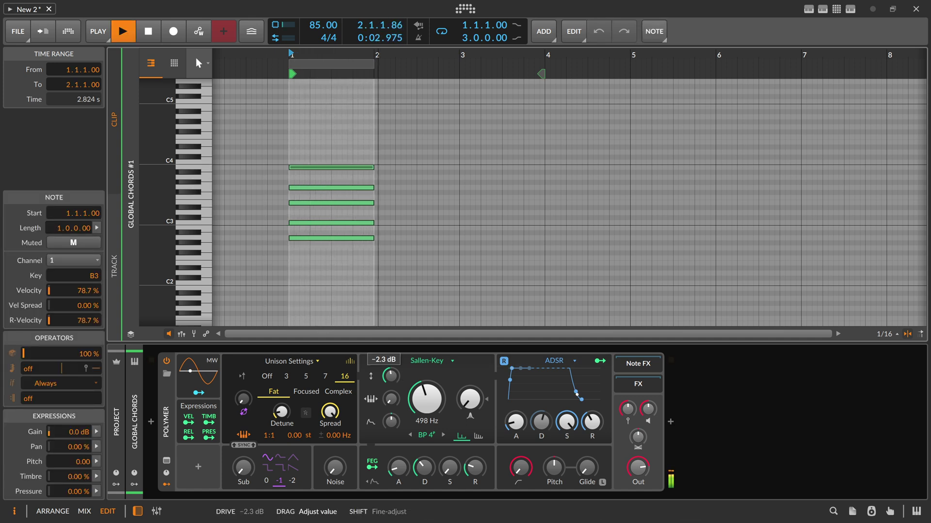
pyautogui.press('space')
# - Duplicate the whole bar 1 chord into bars 2 and 3
pyautogui.moveTo(321, 130); pyautogui.dragTo(320, 256)
pyautogui.hotkey('ctrl', 'd')
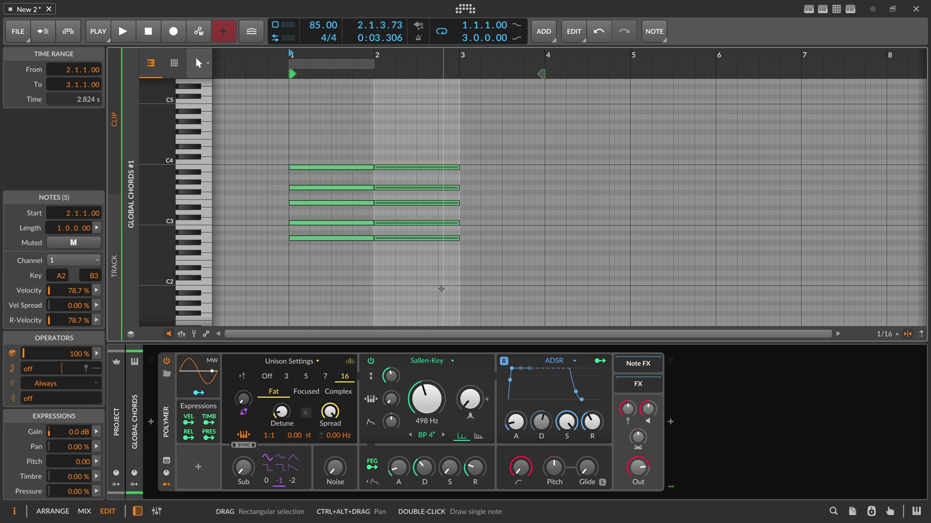
pyautogui.hotkey('ctrl', 'd')
# - Transpose the bar 3 chord up seven semitones so its lowest note is E3
pyautogui.moveTo(432, 292); pyautogui.dragTo(409, 141)
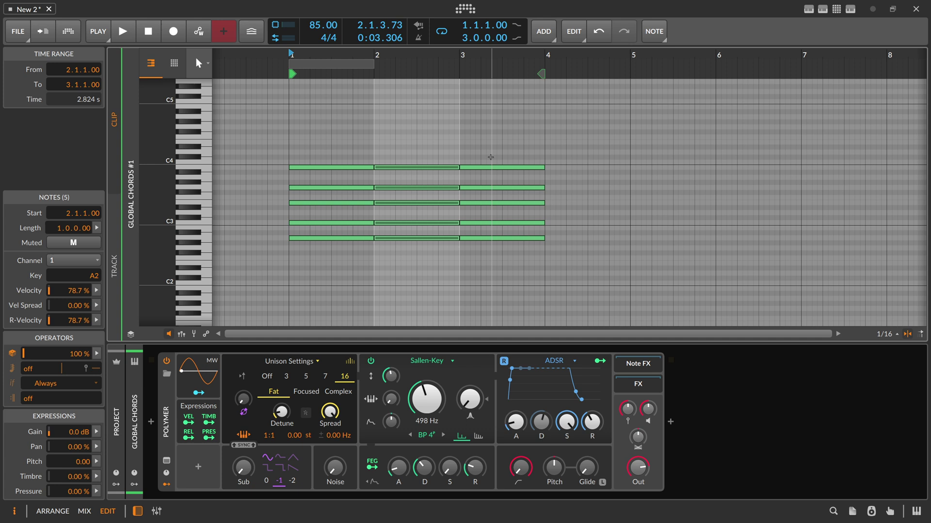
pyautogui.moveTo(491, 156); pyautogui.dragTo(495, 283)
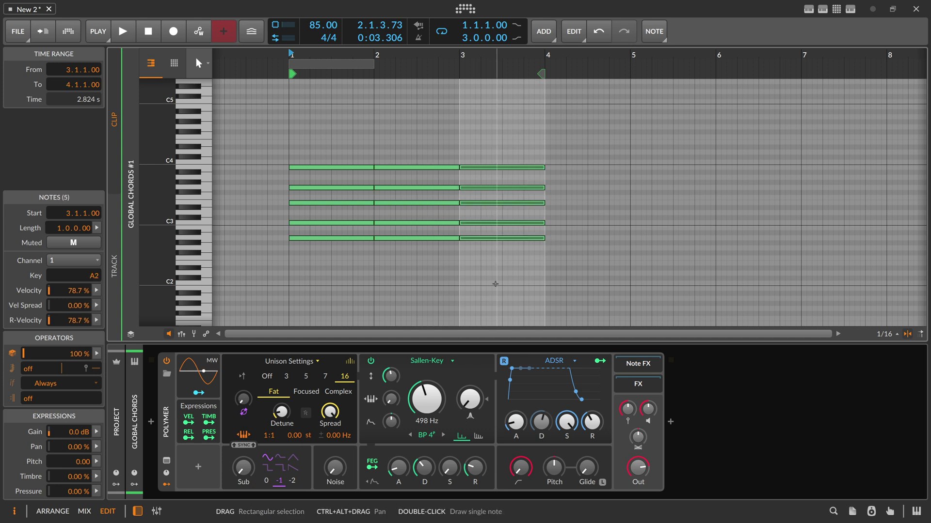
pyautogui.press('Up')
pyautogui.press('Up')
pyautogui.press('Up')
pyautogui.press('Up')
pyautogui.press('Up')
pyautogui.press('Up')
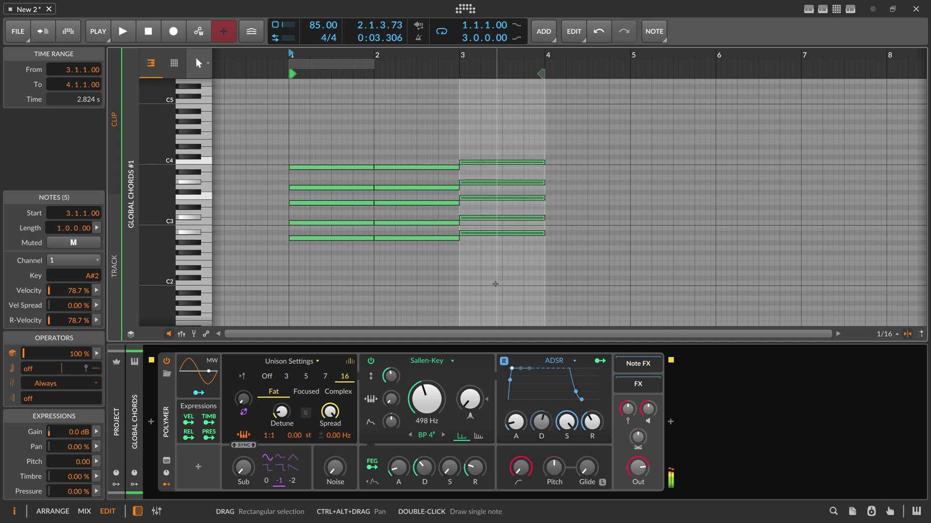
pyautogui.press('Up')
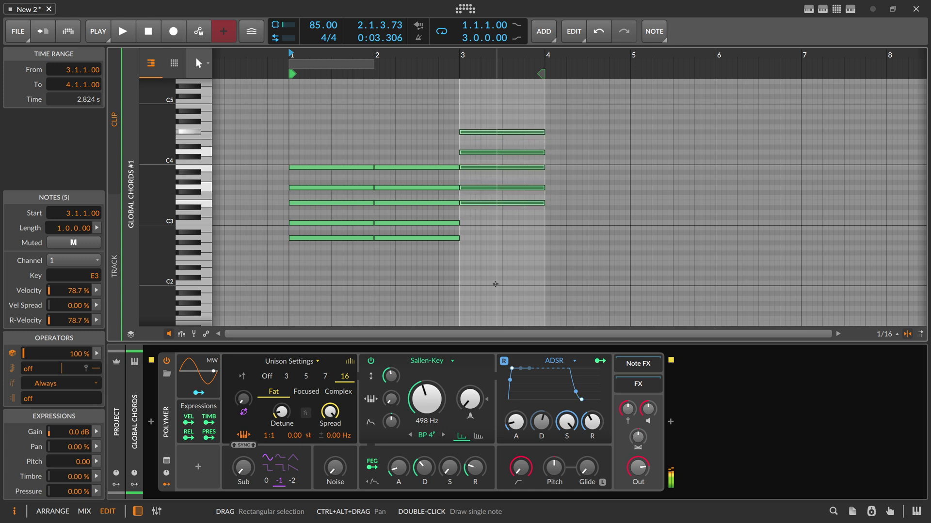
# - Revoice the bar 2 chord by moving G3 down an octave to G2 and A2 up an octave to A3
pyautogui.click(406, 165)
pyautogui.moveTo(406, 167); pyautogui.dragTo(407, 284)
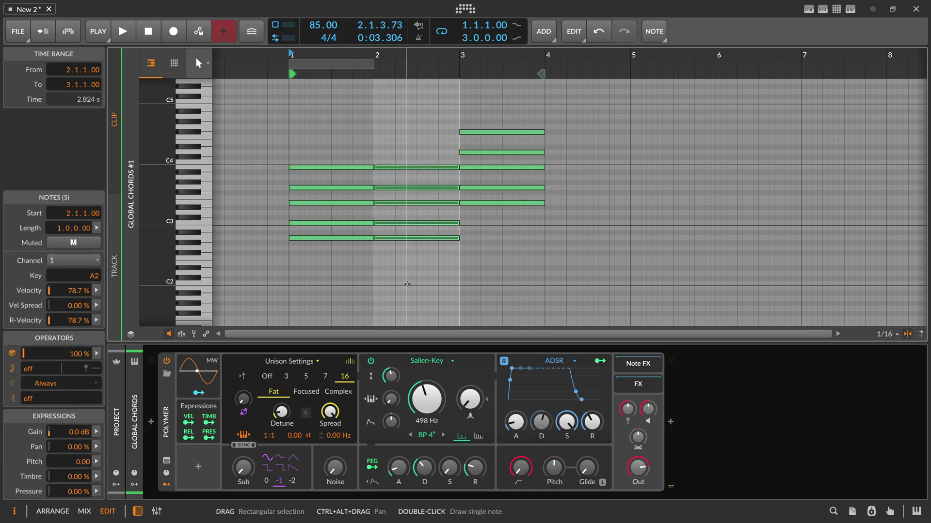
pyautogui.moveTo(400, 180); pyautogui.dragTo(398, 191)
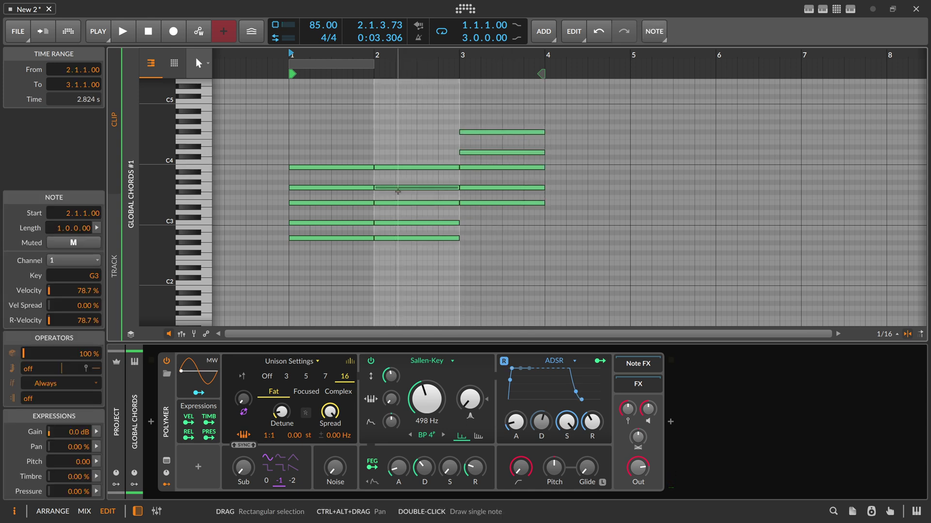
pyautogui.hotkey('shift', 'Down')
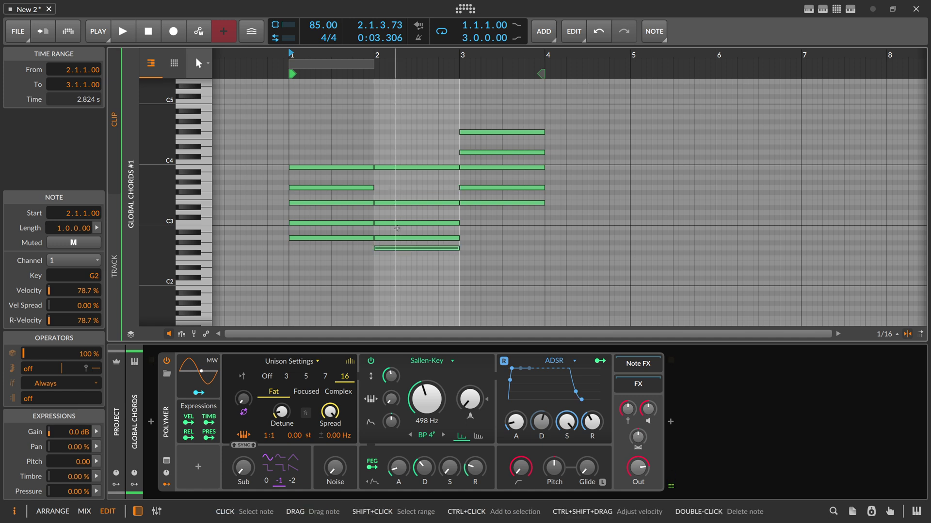
pyautogui.click(408, 239)
pyautogui.hotkey('shift', 'Up')
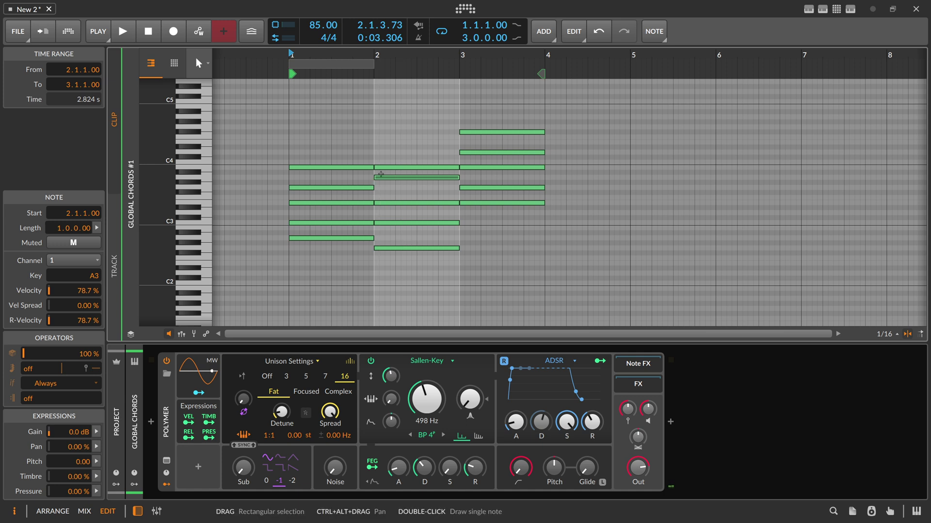
# - Move the lowest notes of the bar 1 and bar 2 chords down an octave, to A1 and G1
pyautogui.moveTo(381, 154); pyautogui.dragTo(336, 148)
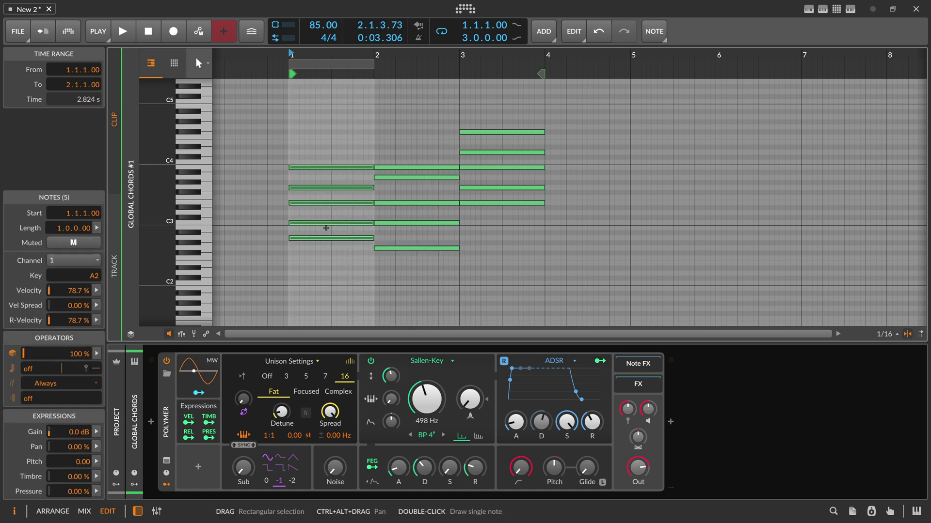
pyautogui.moveTo(404, 160); pyautogui.dragTo(404, 261)
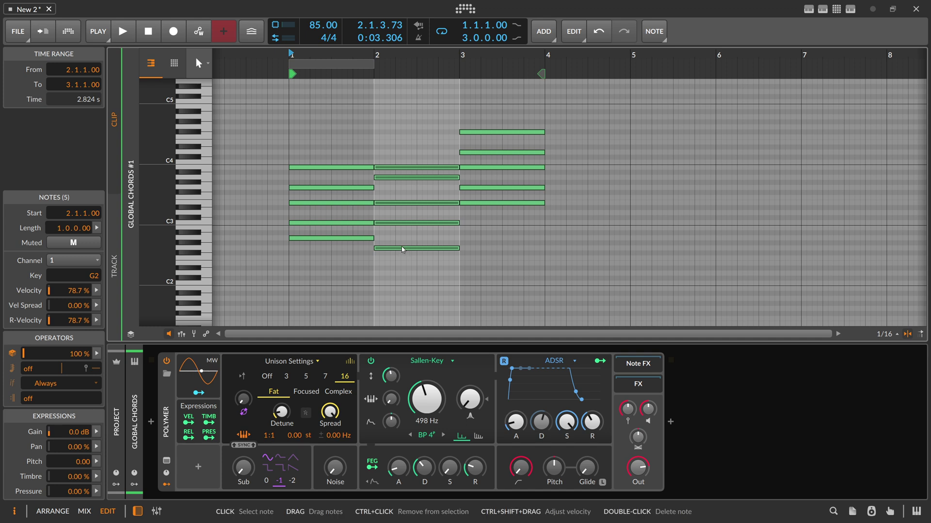
pyautogui.moveTo(393, 282); pyautogui.dragTo(334, 235)
pyautogui.hotkey('shift', 'Down')
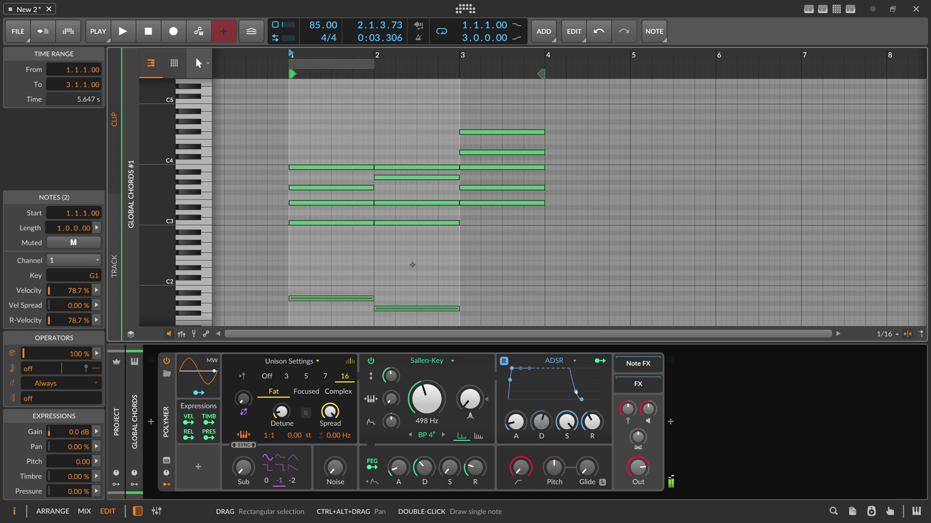
# - Move the lowest note of the bar 3 chord down two octaves to E1
pyautogui.click(470, 261)
pyautogui.click(492, 203)
pyautogui.hotkey('shift', 'Down')
pyautogui.hotkey('shift', 'Down')
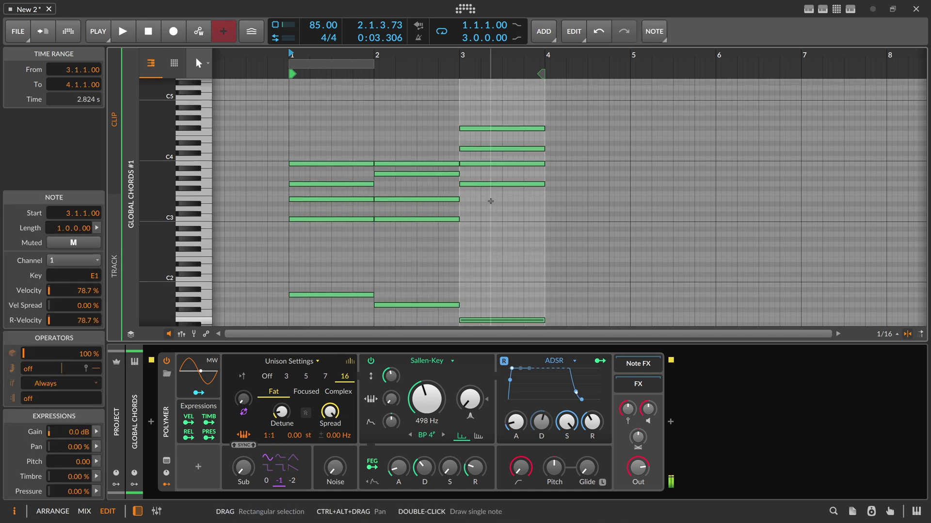
pyautogui.scroll(-3, 477, 220)
pyautogui.click(430, 242)
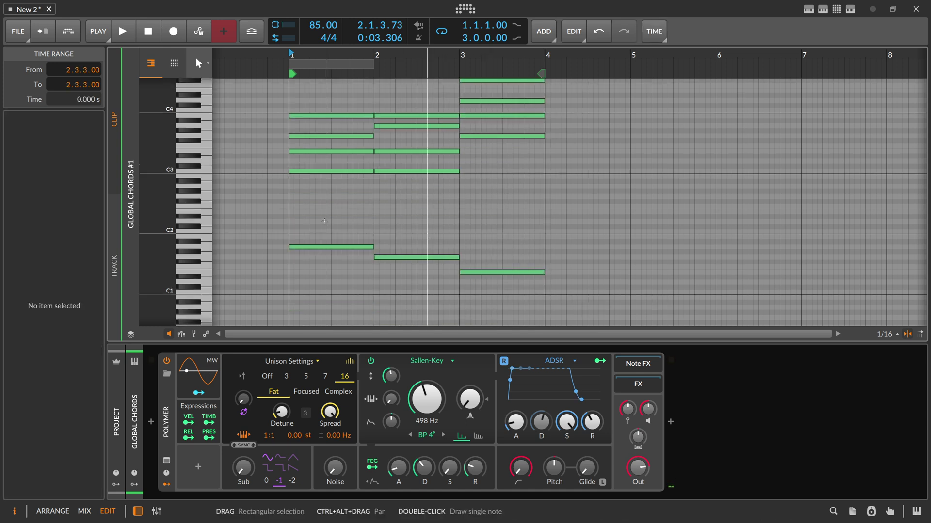
# - Move the highest note of the bar 3 chord down two octaves to F#2
pyautogui.moveTo(325, 222); pyautogui.dragTo(521, 306)
pyautogui.scroll(3, 388, 286)
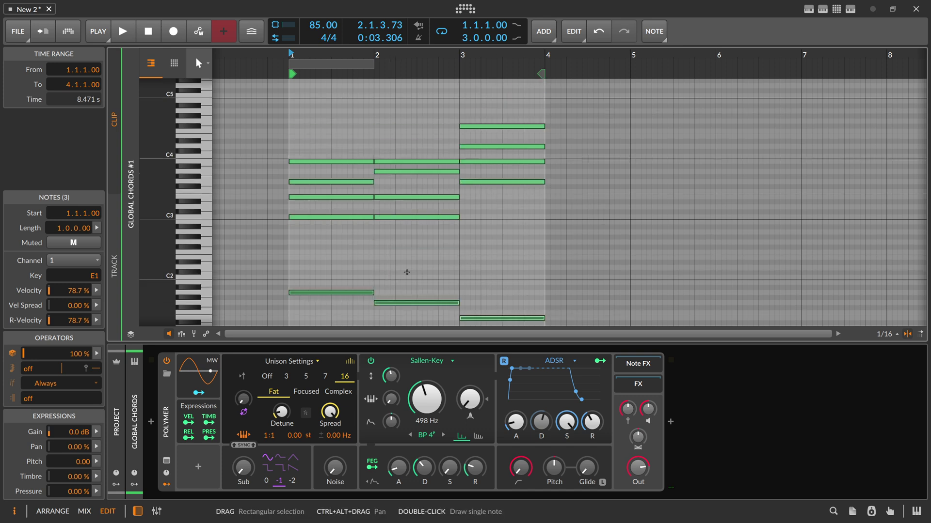
pyautogui.click(483, 127)
pyautogui.hotkey('shift', 'Down')
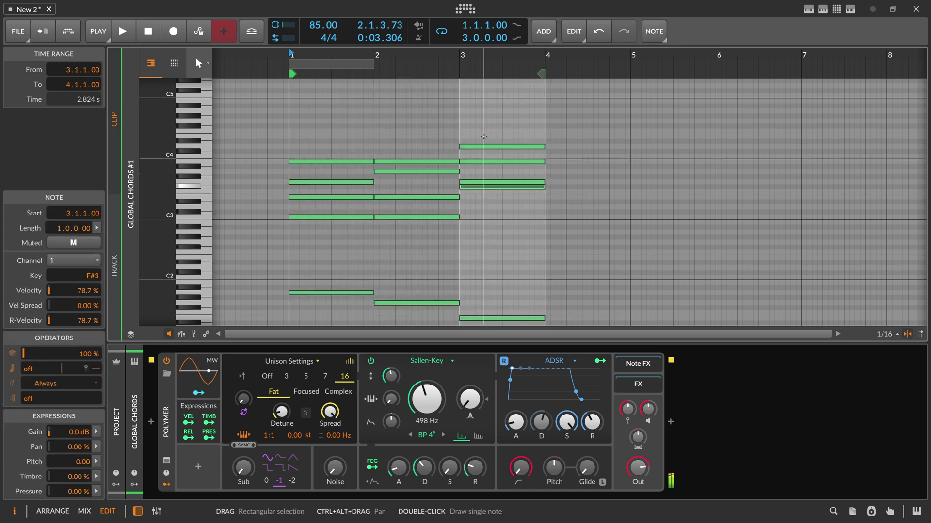
pyautogui.hotkey('shift', 'Down')
# - Move the D4 note of the bar 3 chord down an octave to D3
pyautogui.click(477, 141)
pyautogui.click(479, 147)
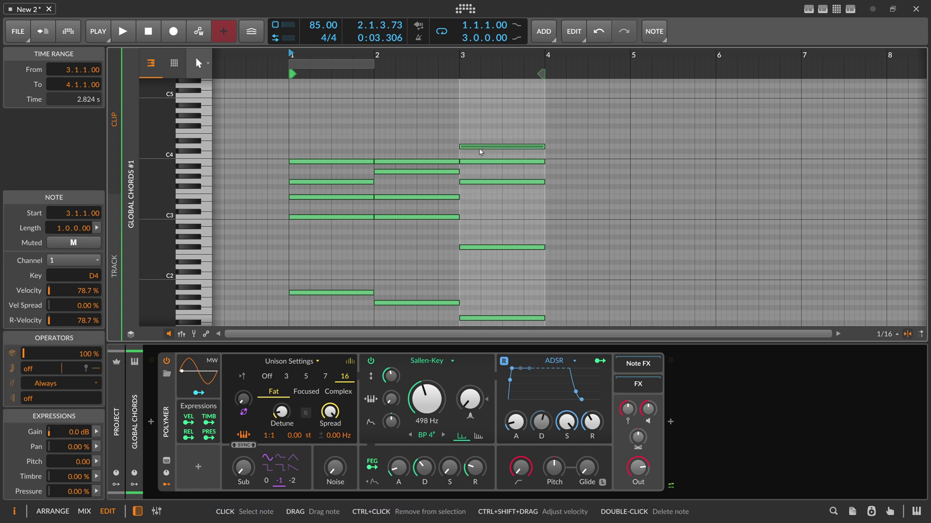
pyautogui.hotkey('shift', 'Down')
# - Play the chord progression, lower the Polymer filter cutoff to 262 Hz, and stop playback
pyautogui.moveTo(323, 138); pyautogui.dragTo(503, 165)
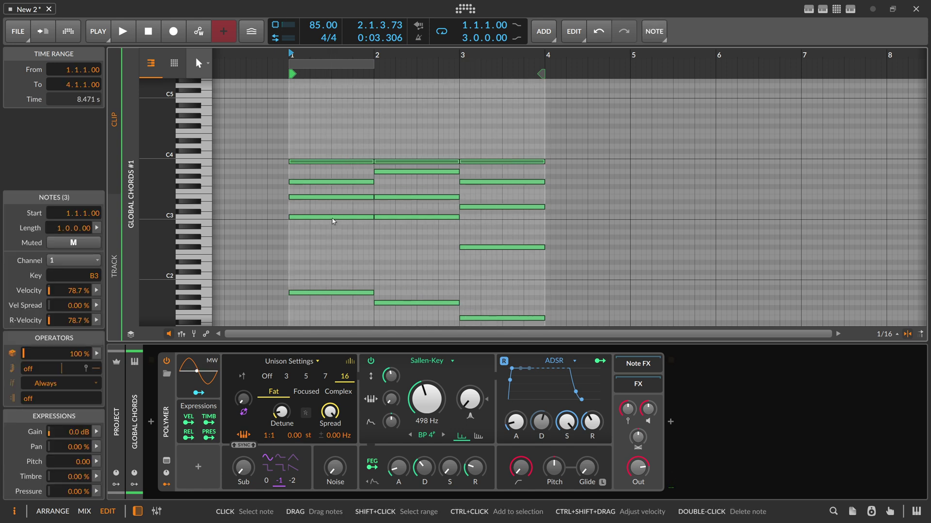
pyautogui.press('space')
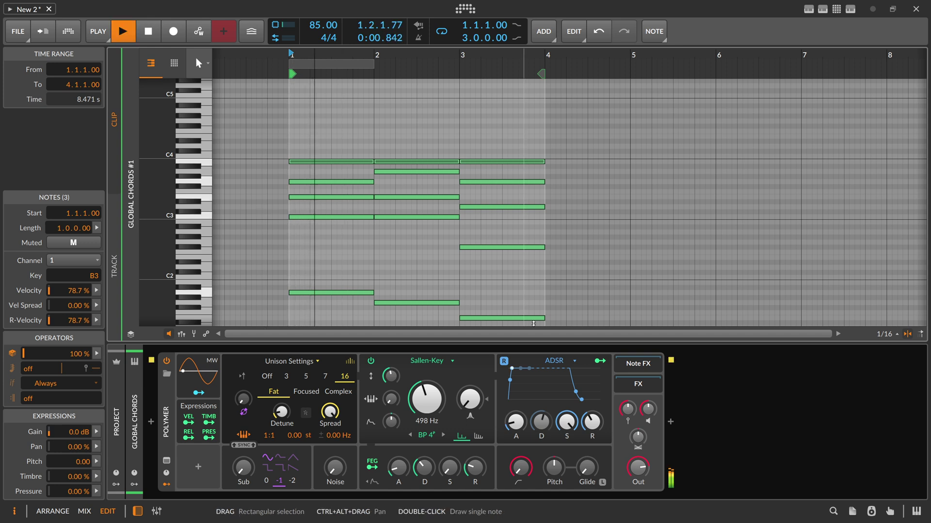
pyautogui.moveTo(437, 396); pyautogui.dragTo(438, 416)
pyautogui.press('space')
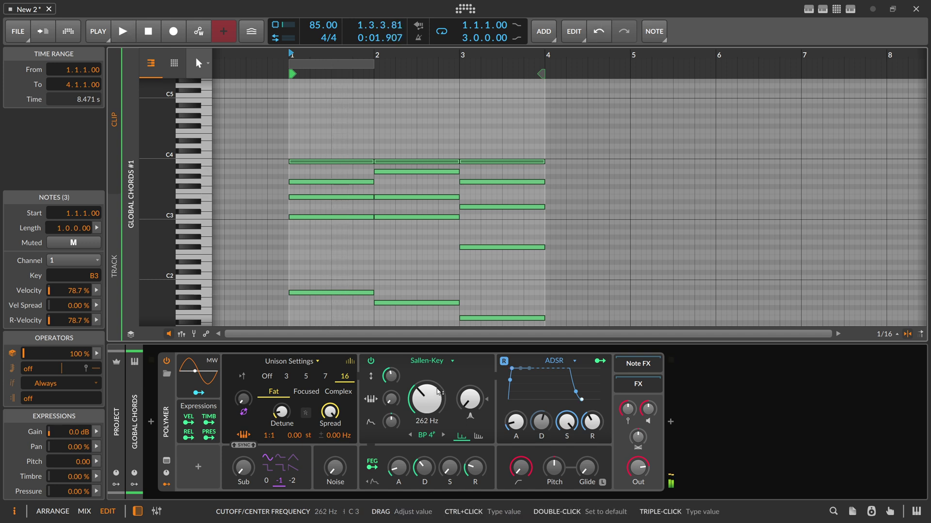
pyautogui.click(427, 281)
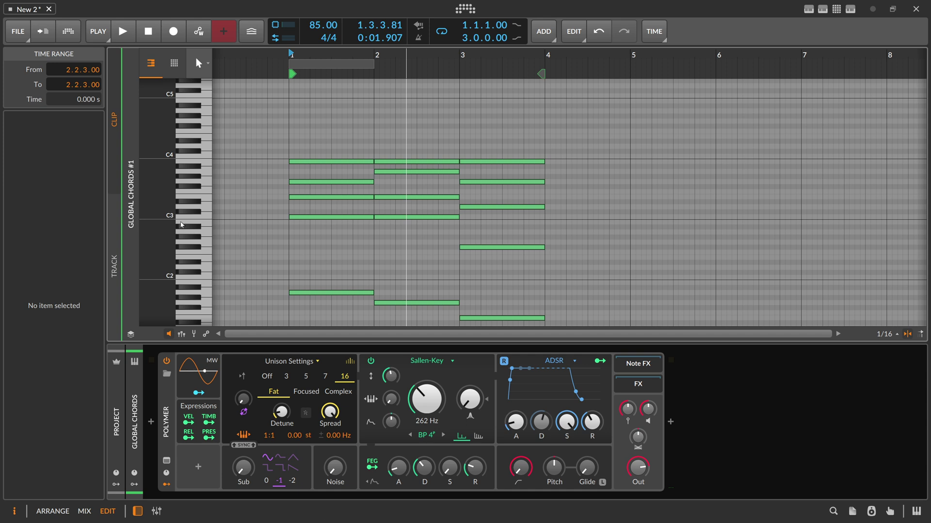
pyautogui.moveTo(167, 219)
pyautogui.mouseDown()
pyautogui.moveTo(197, 219)
pyautogui.moveTo(151, 223)
pyautogui.mouseUp()
pyautogui.scroll(-4, 312, 237)
pyautogui.scroll(4, 312, 237)
pyautogui.click(322, 125)
# - Add an instrument track below Global Chords in the arrangement with the Pianoteq Steinway D Felt II preset and arm it for recording
pyautogui.press('Tab')
pyautogui.click(189, 79)
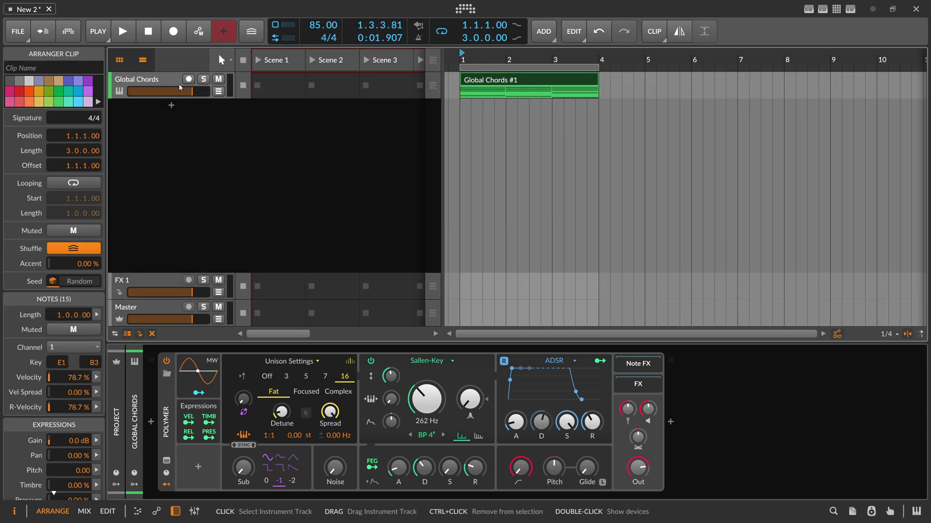
pyautogui.click(173, 84)
pyautogui.doubleClick(167, 103)
pyautogui.write('piano')
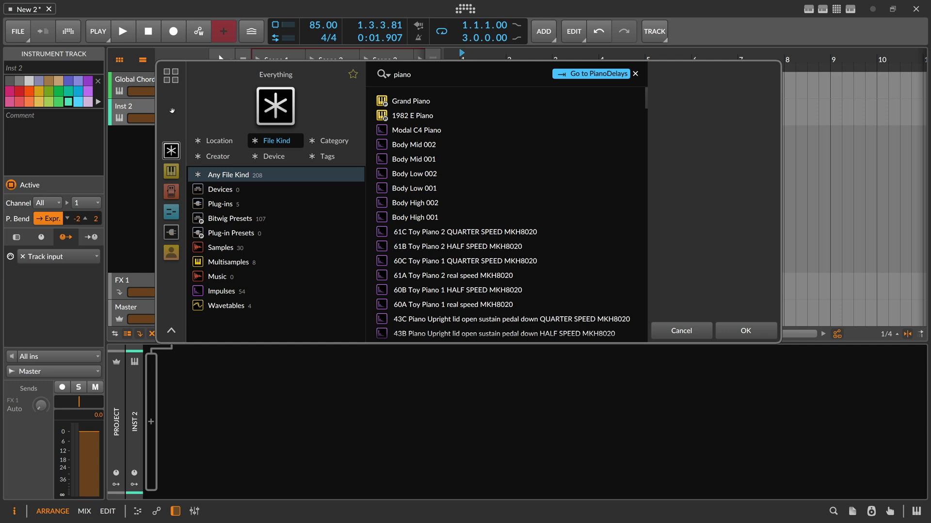
pyautogui.write('teq')
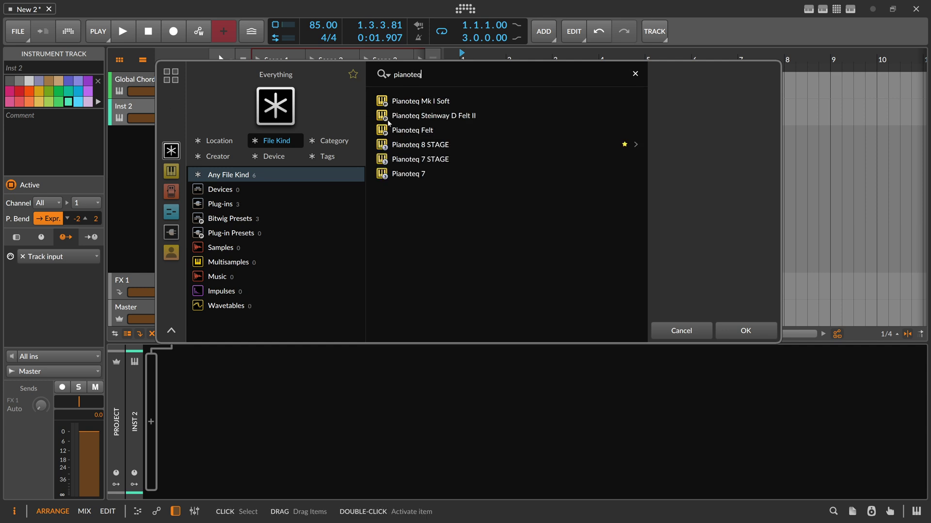
pyautogui.doubleClick(436, 116)
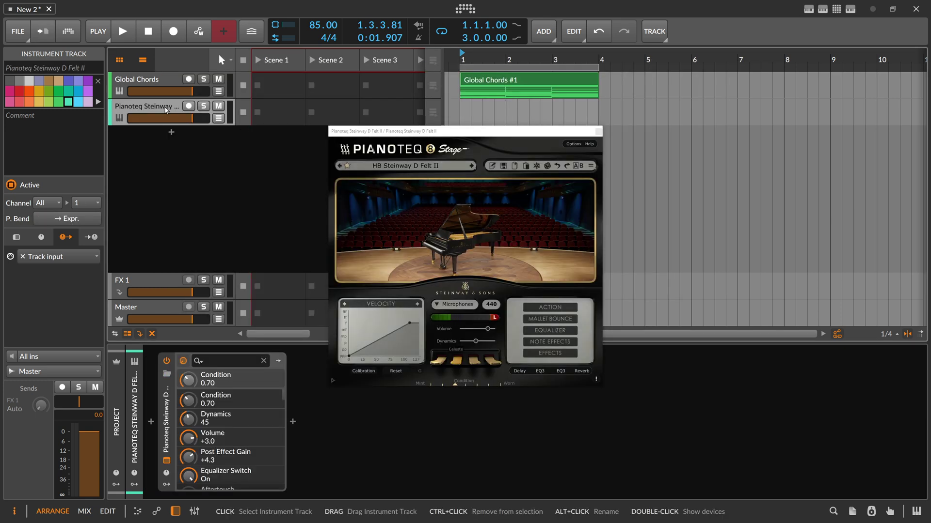
pyautogui.click(194, 114)
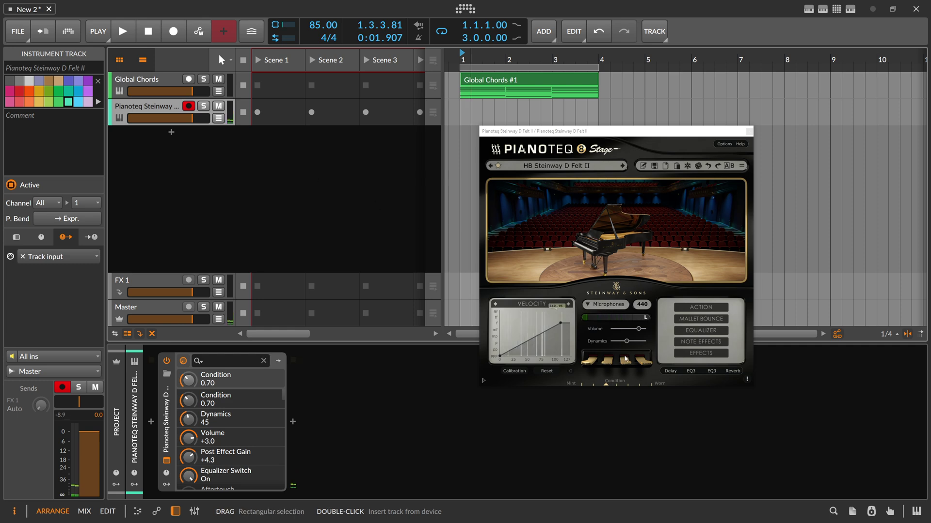
pyautogui.click(151, 421)
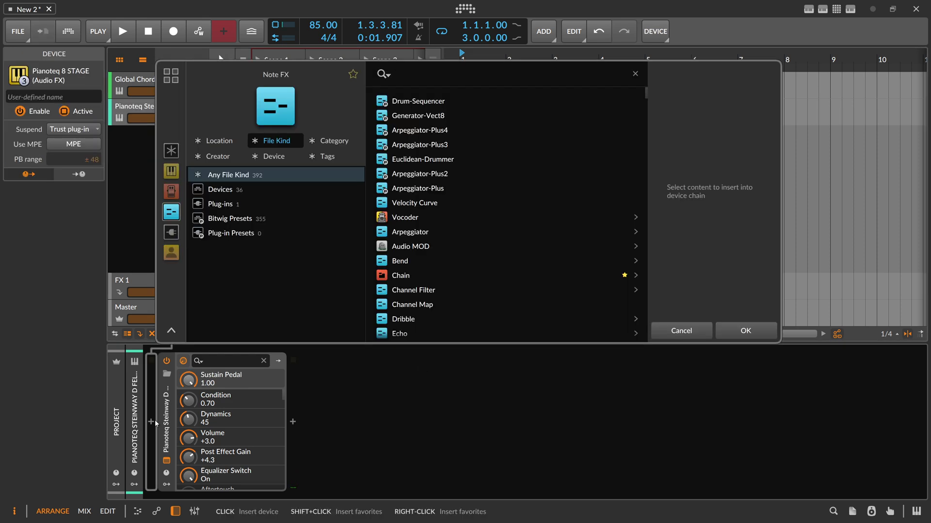
pyautogui.write('key')
pyautogui.press('Down')
pyautogui.press('Return')
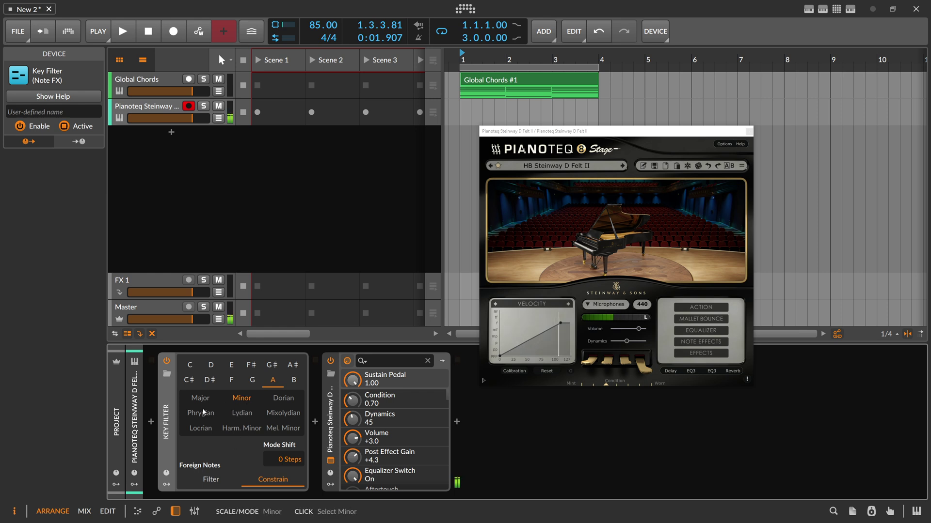
pyautogui.press('Delete')
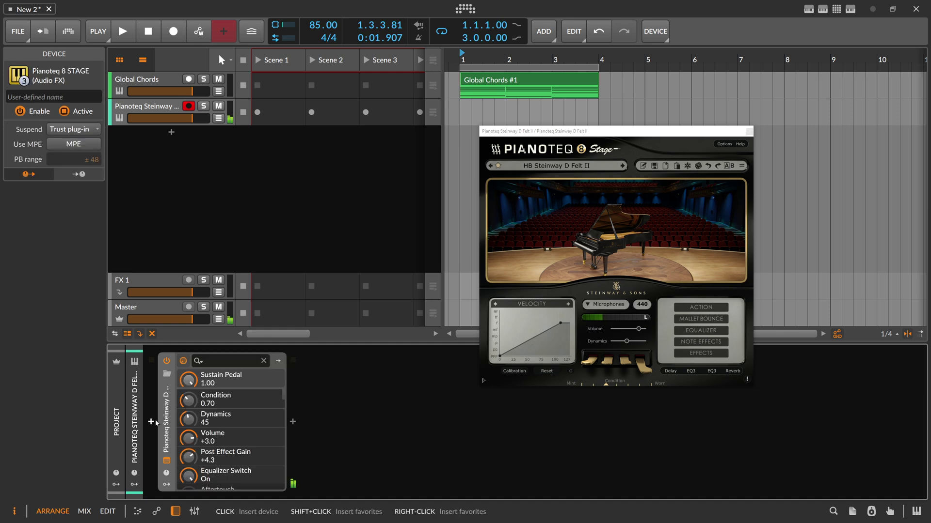
# - Insert a Note Grid device before the piano and set its voices to 12
pyautogui.click(154, 420)
pyautogui.write('note grid')
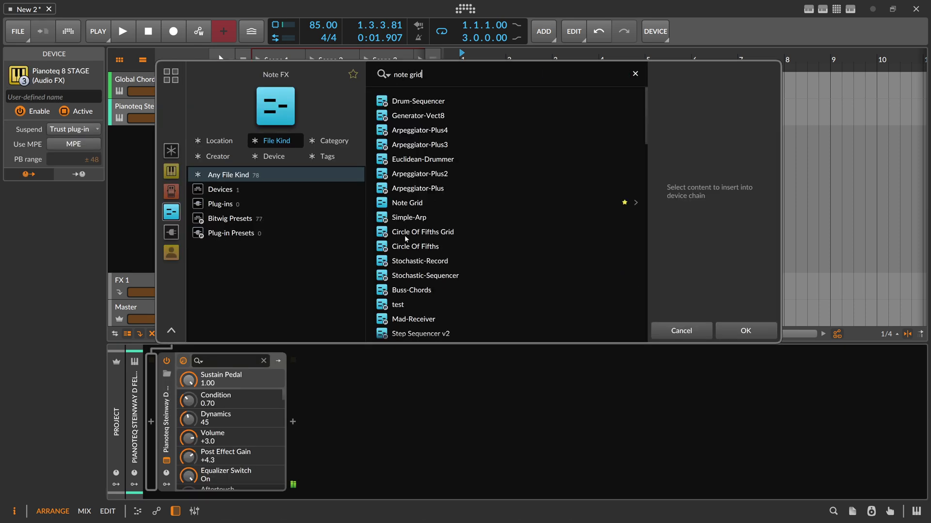
pyautogui.doubleClick(407, 202)
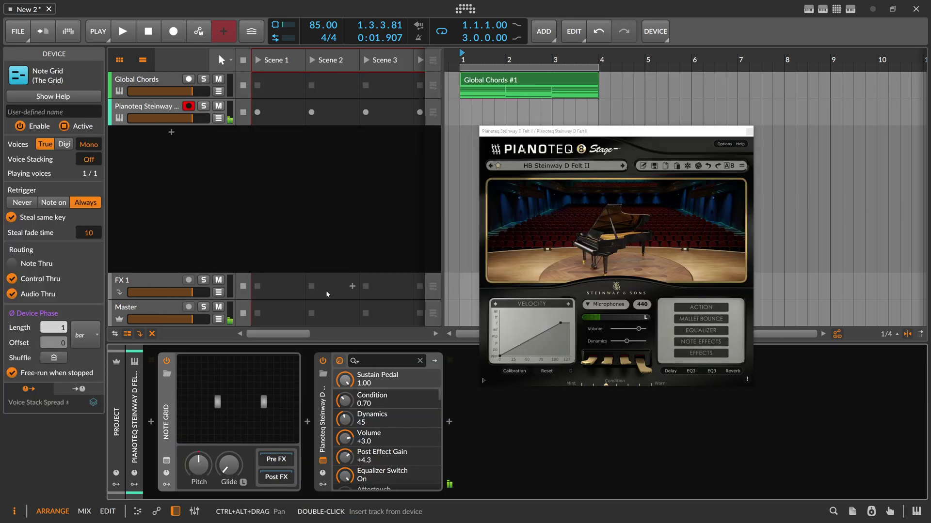
pyautogui.click(94, 146)
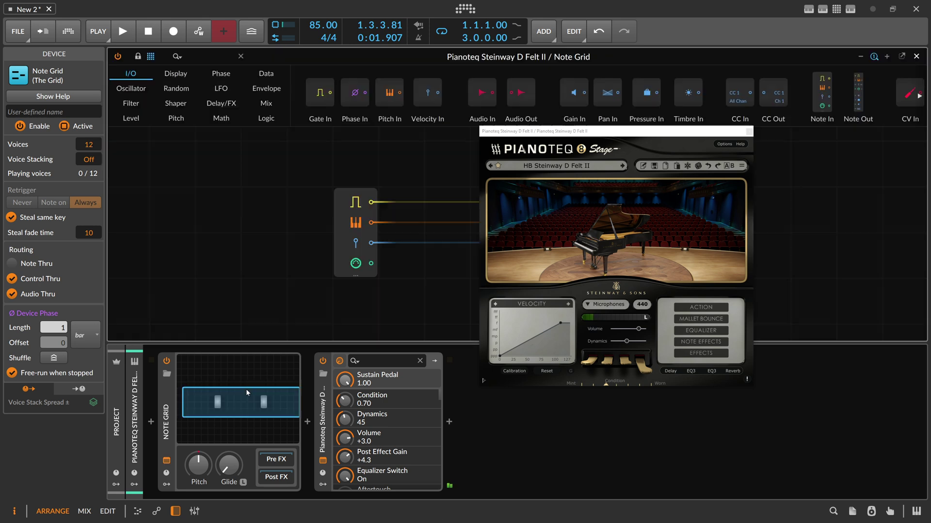
# - Add a Pitch Quantize module to the Note Grid patch and wire it between the pitch input and the pitch output
pyautogui.click(245, 388)
pyautogui.moveTo(591, 132); pyautogui.dragTo(663, 134)
pyautogui.moveTo(505, 153); pyautogui.dragTo(327, 157)
pyautogui.scroll(-1, 330, 159)
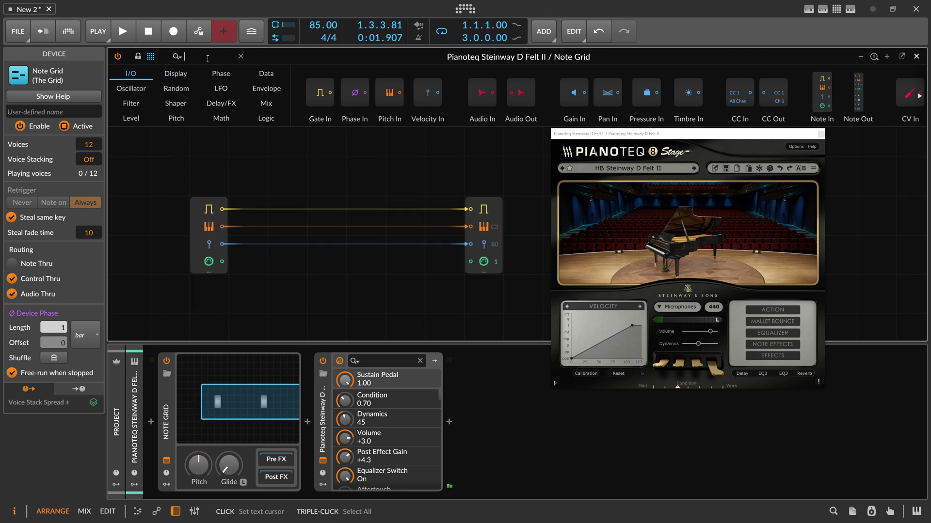
pyautogui.write('quan')
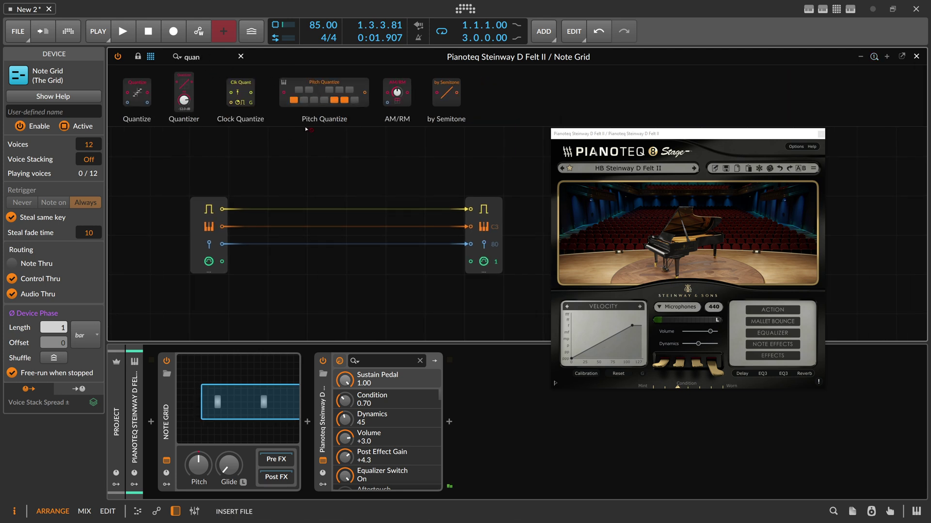
pyautogui.moveTo(324, 93); pyautogui.dragTo(275, 176)
pyautogui.moveTo(466, 197); pyautogui.dragTo(470, 227)
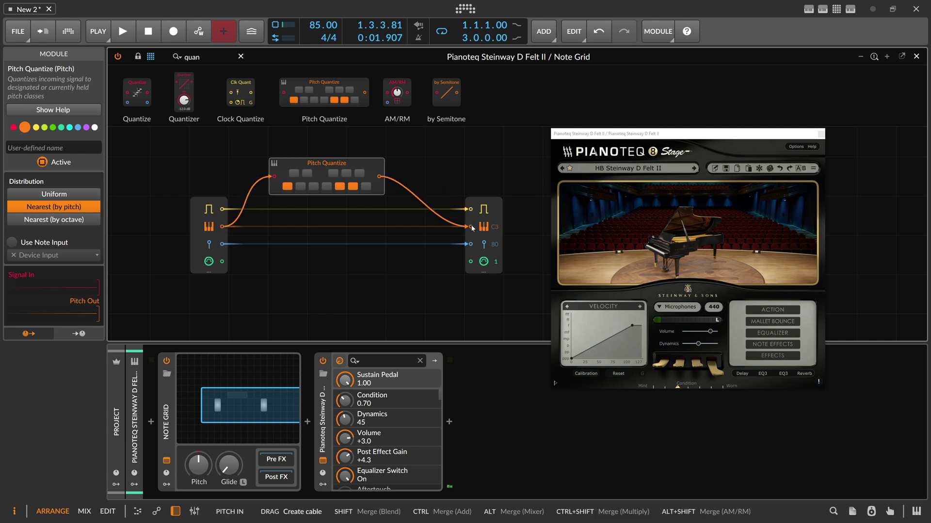
# - Enable all the white-key pitches in the Pitch Quantize module
pyautogui.click(301, 186)
pyautogui.click(313, 186)
pyautogui.click(366, 186)
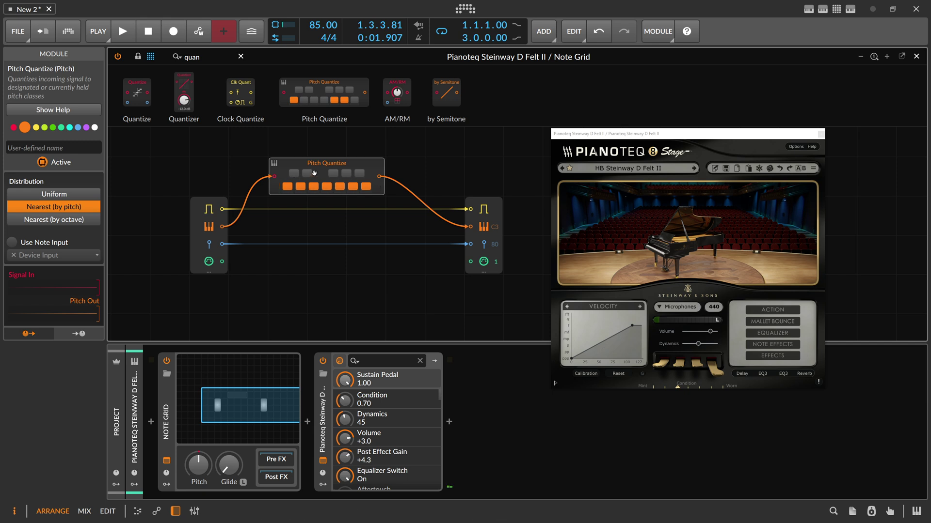
# - Turn on Use Note Input for Pitch Quantize and set its note source to the Global Chords track
pyautogui.click(12, 243)
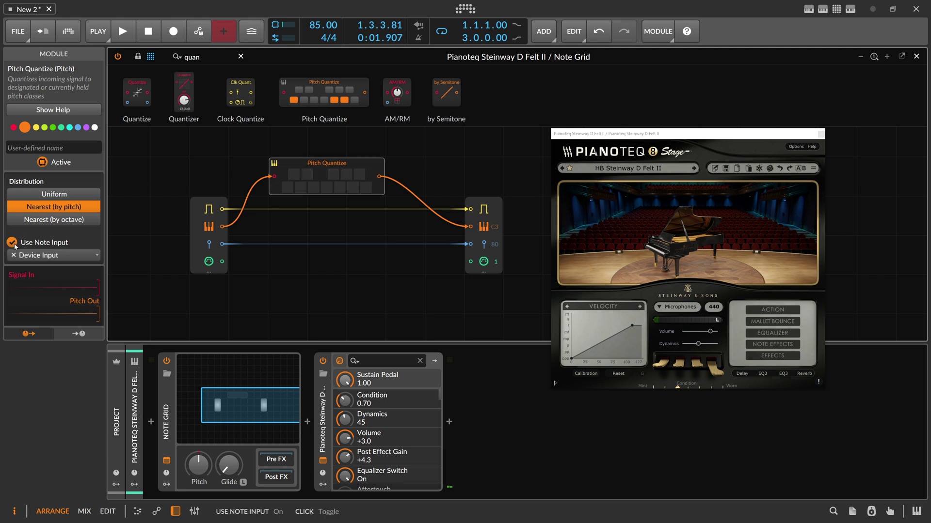
pyautogui.click(59, 254)
pyautogui.moveTo(68, 302)
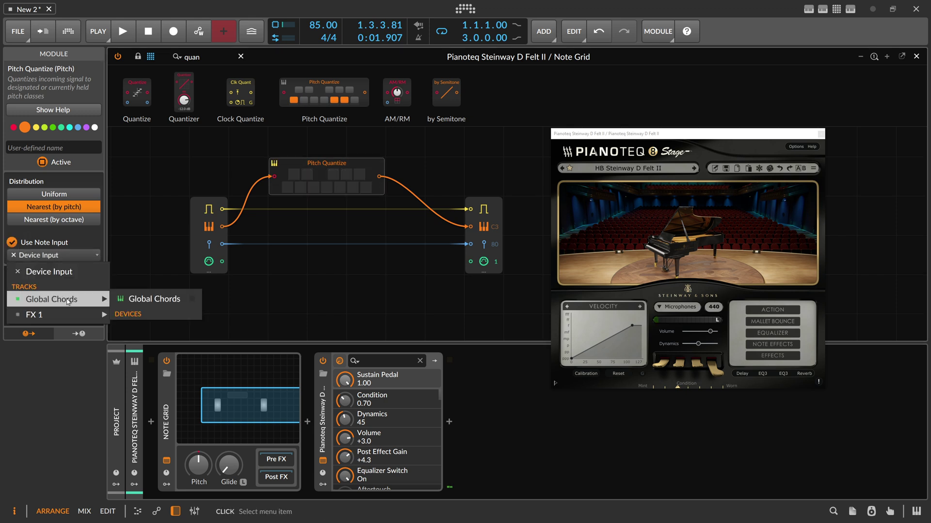
pyautogui.click(153, 299)
pyautogui.click(315, 167)
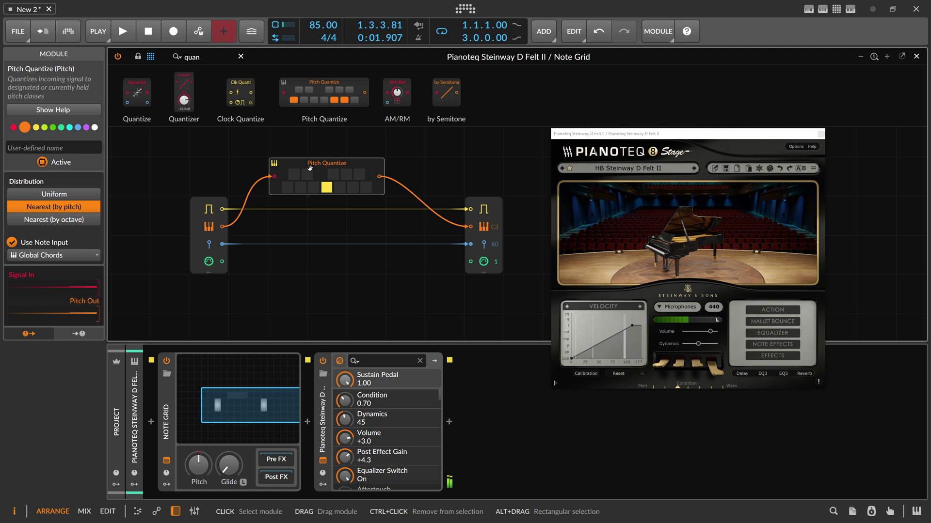
# - Start playback and detach the Note Grid editor into a floating window beside the track list
pyautogui.click(127, 34)
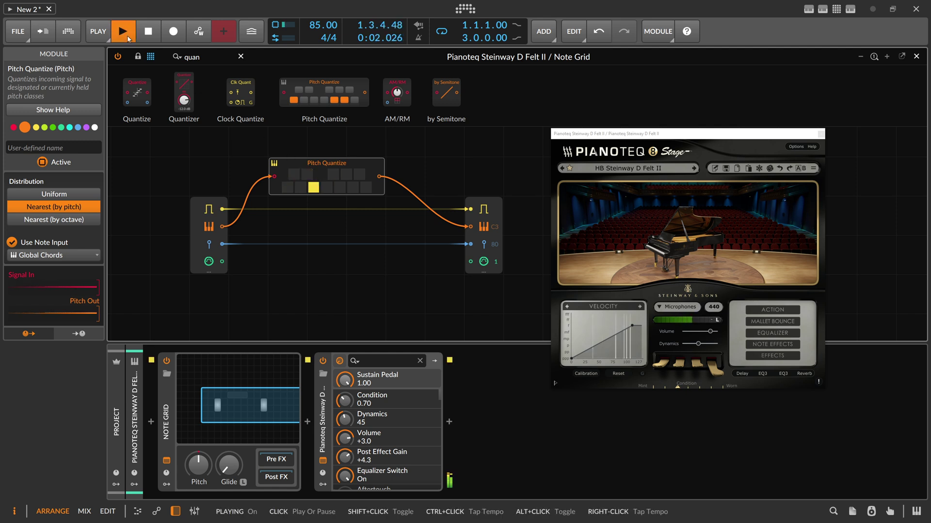
pyautogui.click(902, 57)
pyautogui.moveTo(463, 131); pyautogui.dragTo(450, 129)
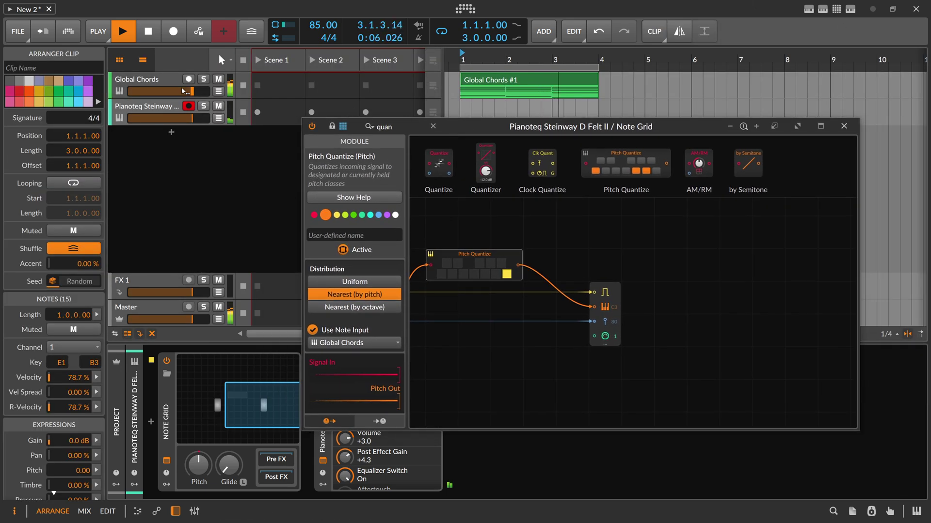
# - Lower the Global Chords track volume and audition the quantized piano over the chord progression
pyautogui.moveTo(192, 91); pyautogui.dragTo(173, 92)
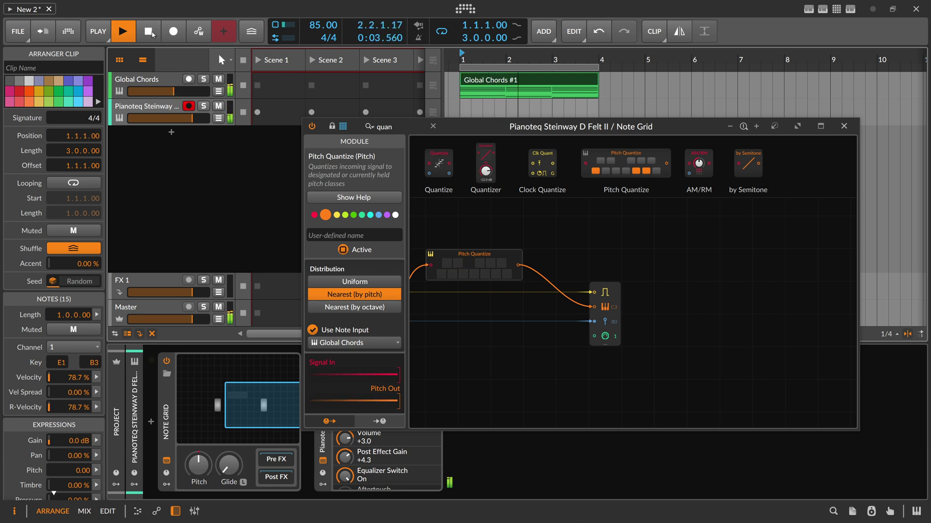
pyautogui.press('space')
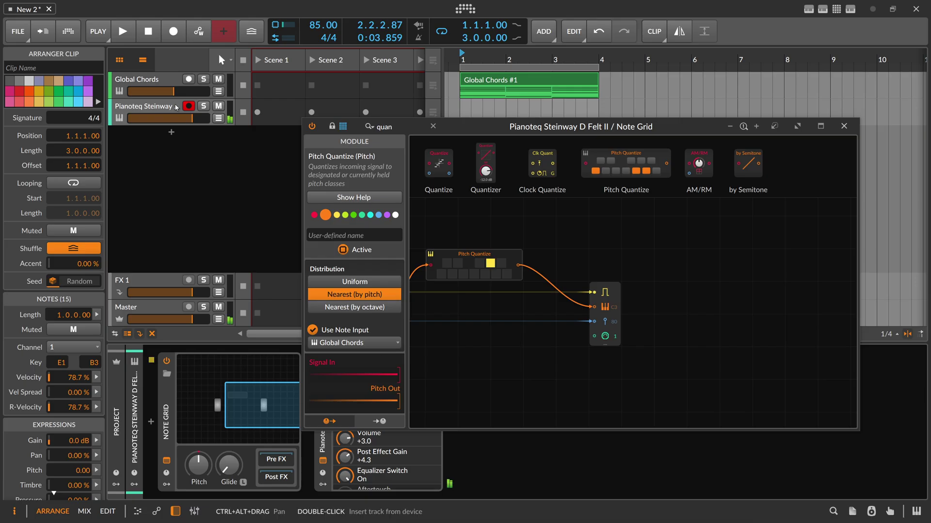
pyautogui.click(123, 32)
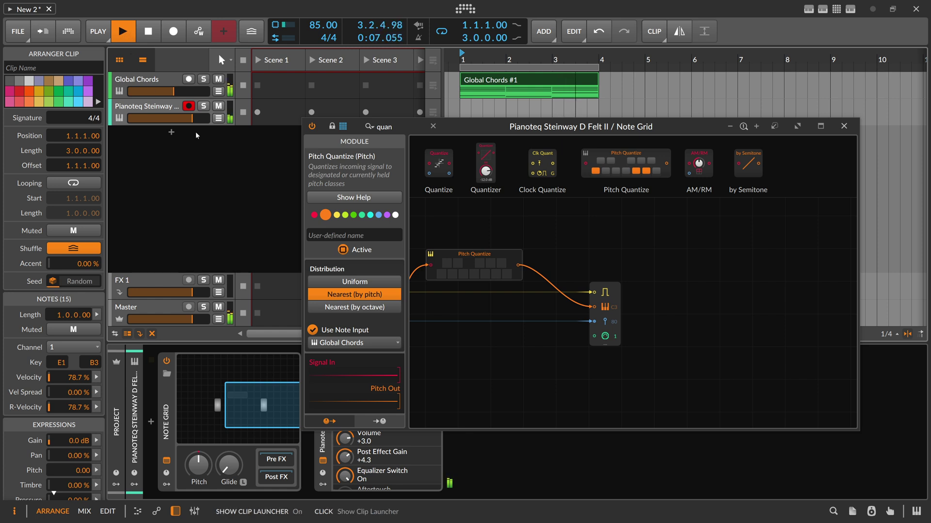
pyautogui.click(198, 145)
pyautogui.press('space')
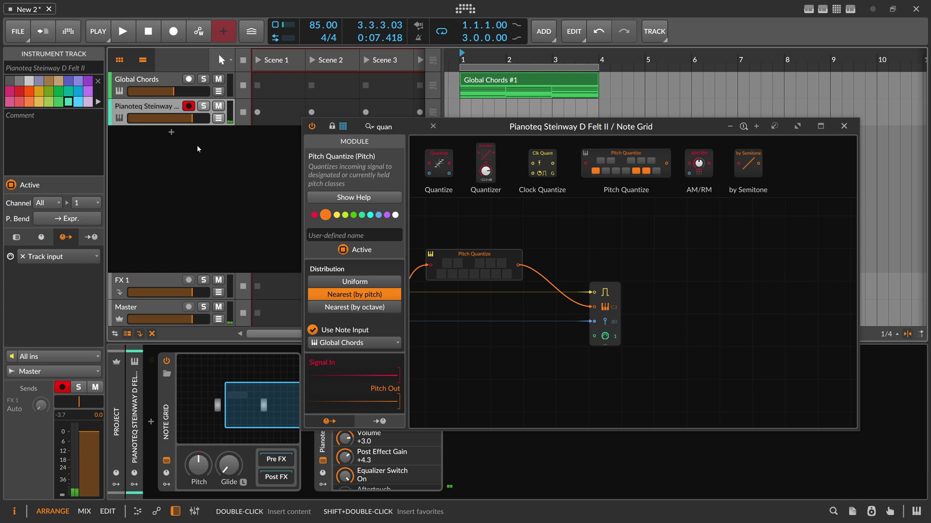
# - Dock the Note Grid editor back into the main window and close it
pyautogui.click(485, 85)
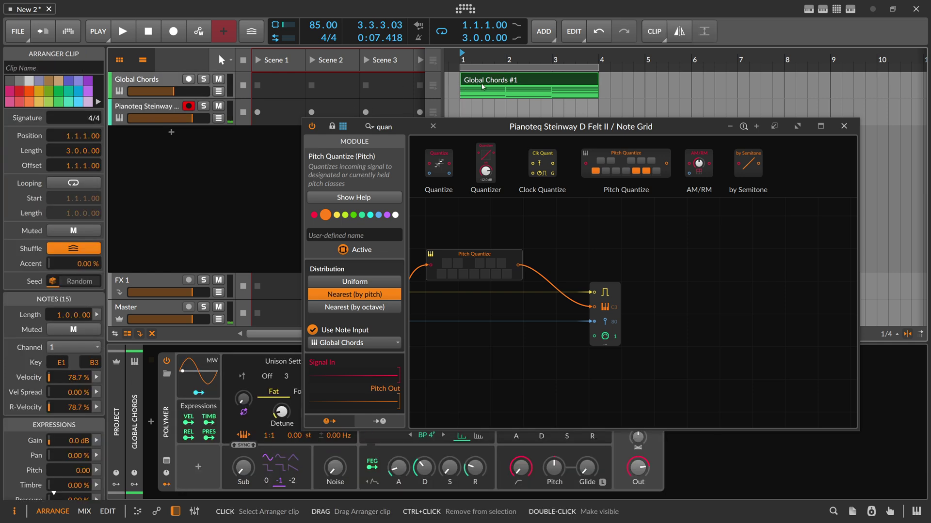
pyautogui.click(775, 127)
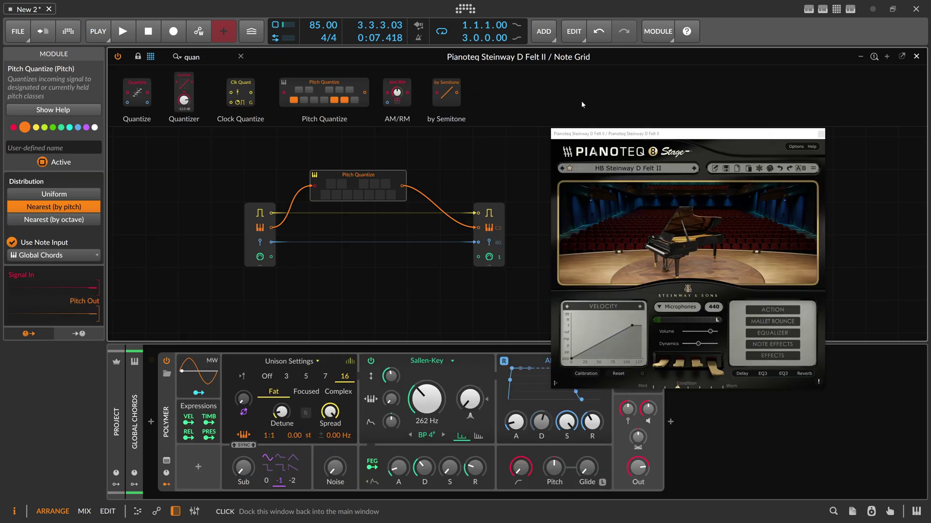
pyautogui.click(916, 56)
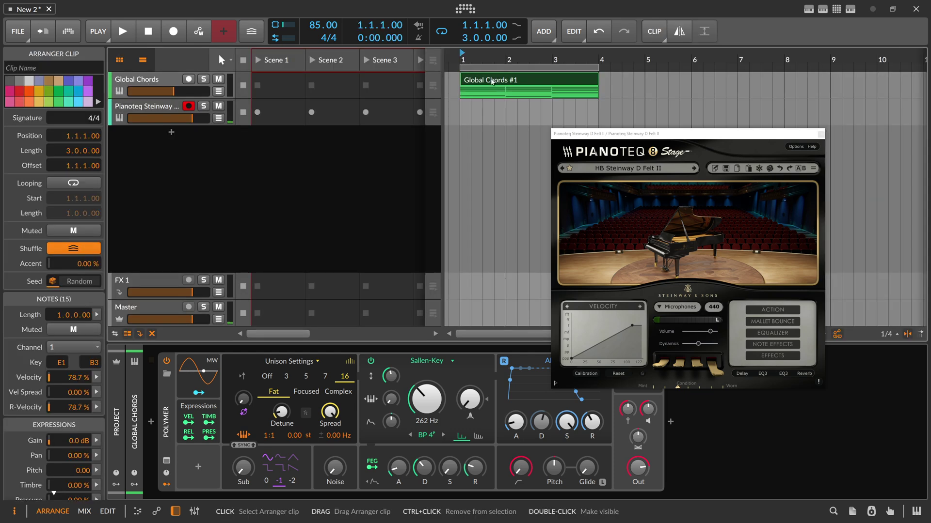
# - Examine the chord notes in the Global Chords clip, then return to the arrangement and select the Pianoteq track
pyautogui.doubleClick(492, 82)
pyautogui.scroll(-2, 347, 56)
pyautogui.scroll(-2, 353, 159)
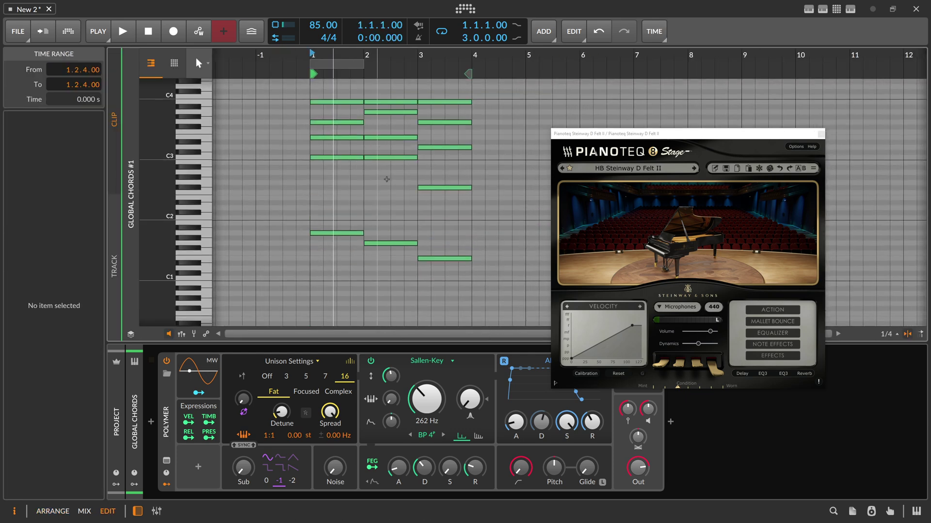
pyautogui.scroll(1, 384, 178)
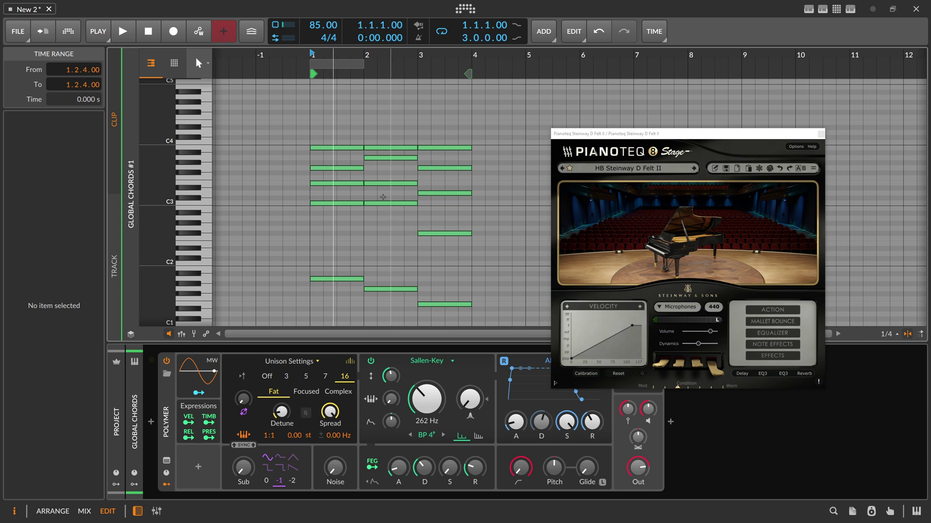
pyautogui.press('Tab')
pyautogui.click(166, 110)
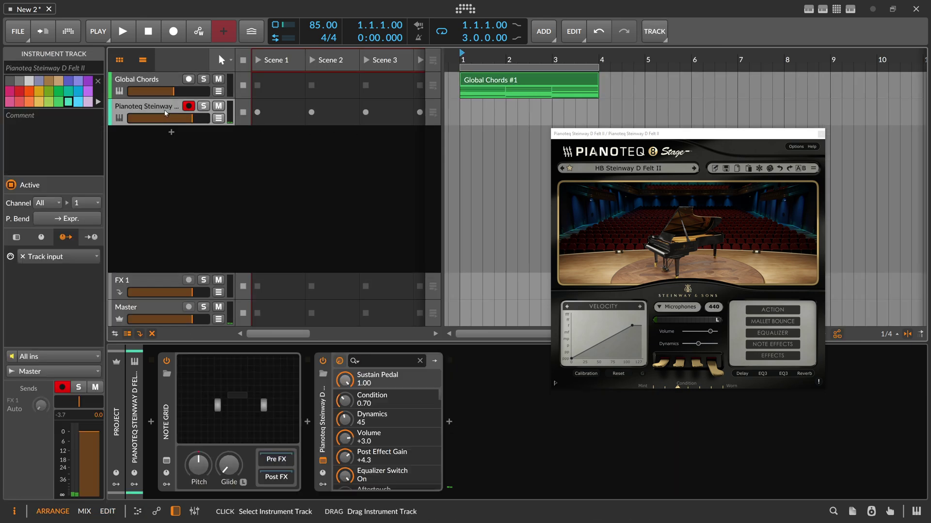
# - Examine the Pitch Quantize module's distribution and note input settings in the Pianoteq track's Note Grid, then close the editor
pyautogui.click(222, 377)
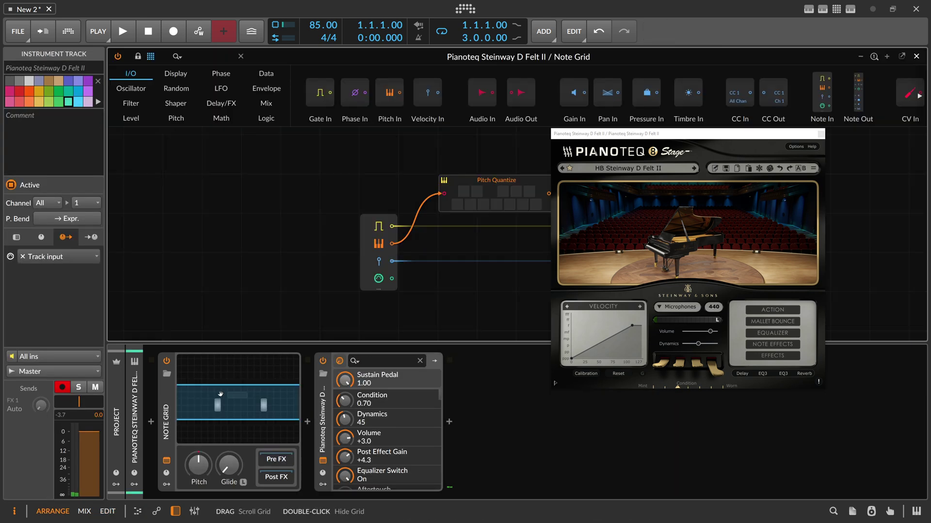
pyautogui.moveTo(273, 271); pyautogui.dragTo(166, 269)
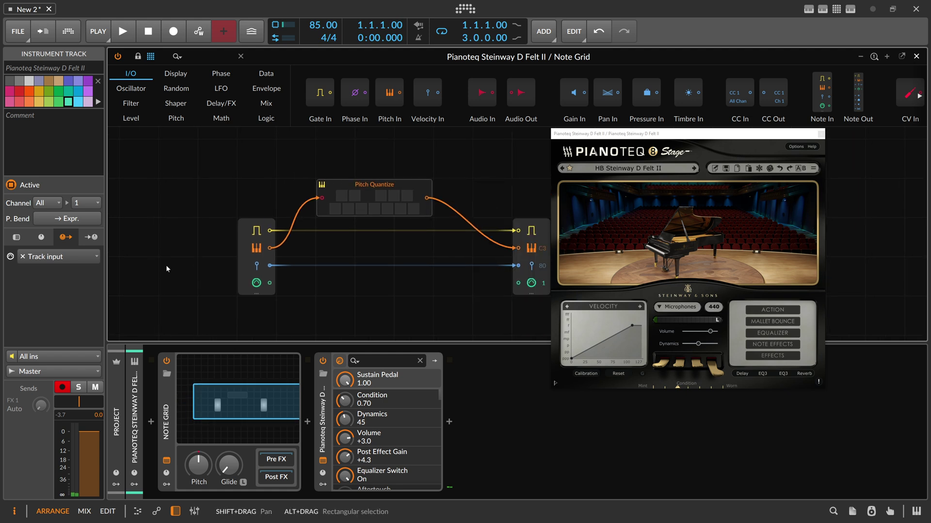
pyautogui.click(377, 186)
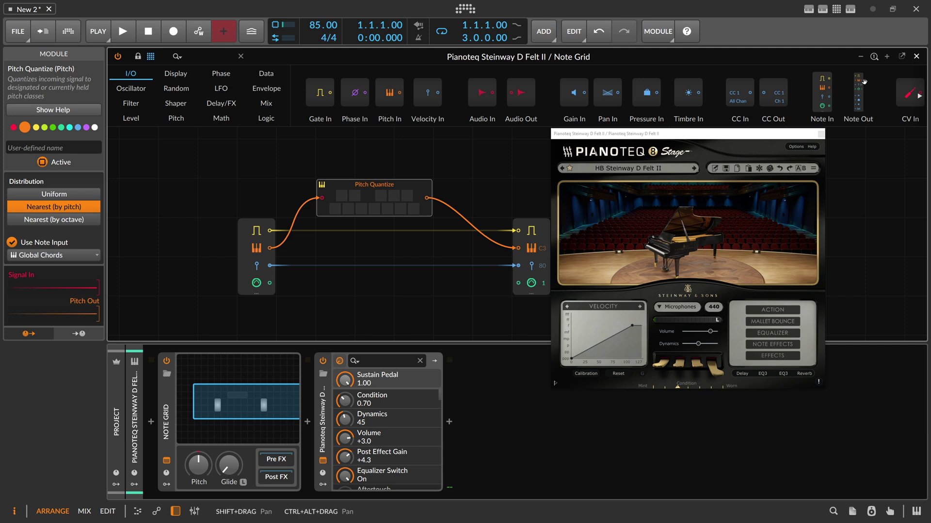
pyautogui.click(916, 57)
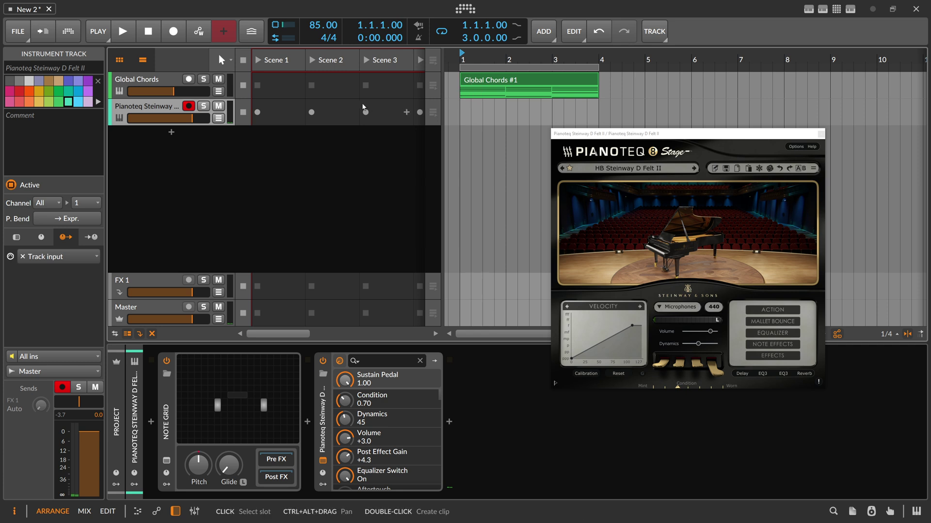
# - Disarm the Pianoteq track for recording and add a new instrument track loaded with Polymer
pyautogui.click(190, 108)
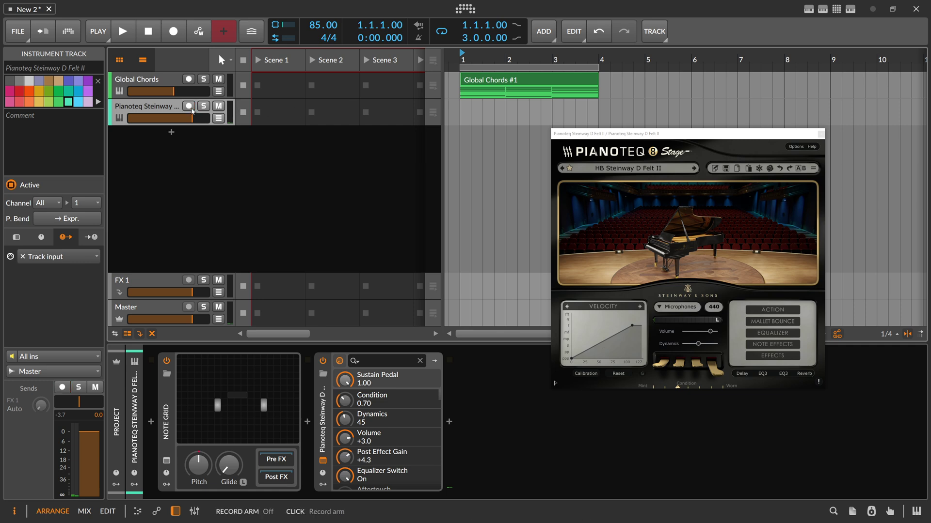
pyautogui.moveTo(193, 119); pyautogui.dragTo(187, 120)
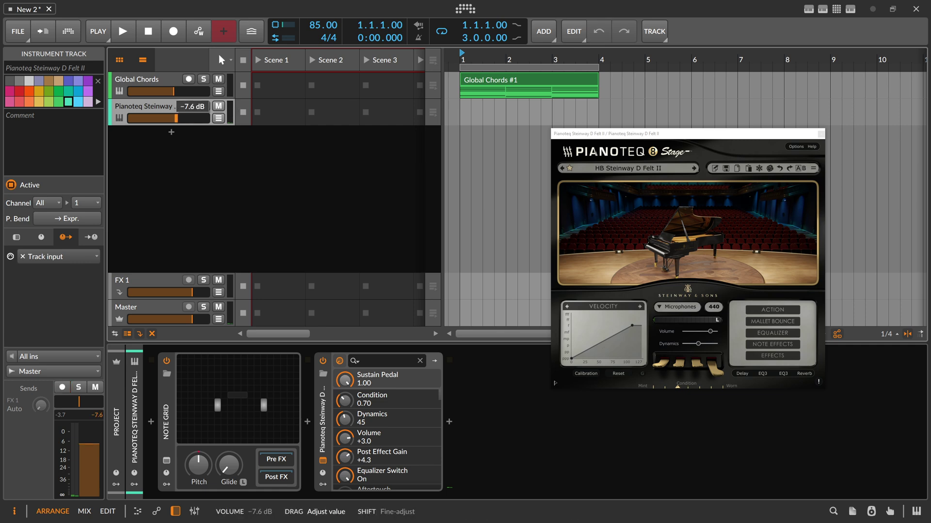
pyautogui.click(171, 132)
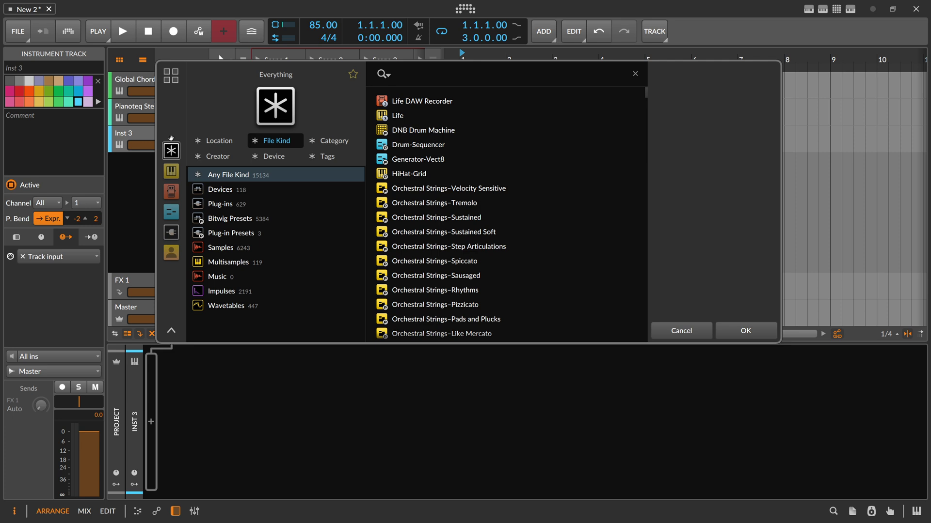
pyautogui.write('pol')
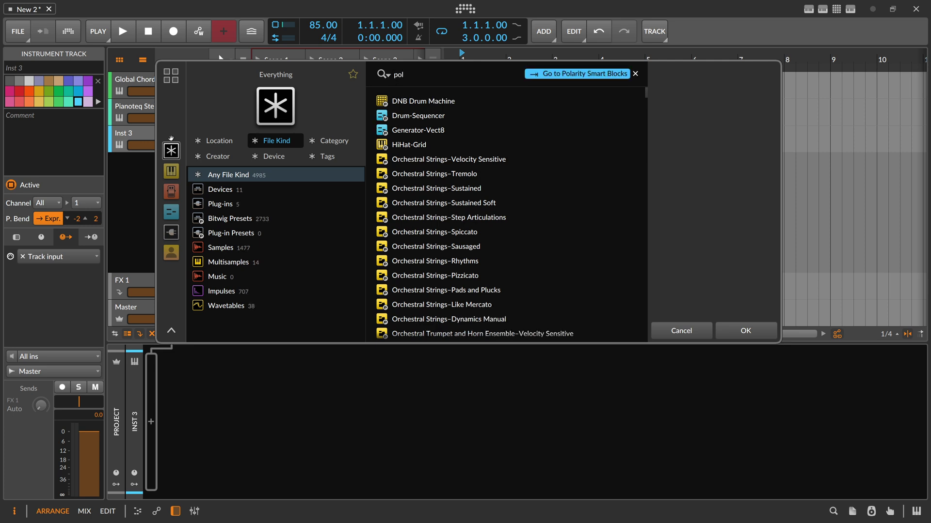
pyautogui.write('ymer')
pyautogui.click(414, 144)
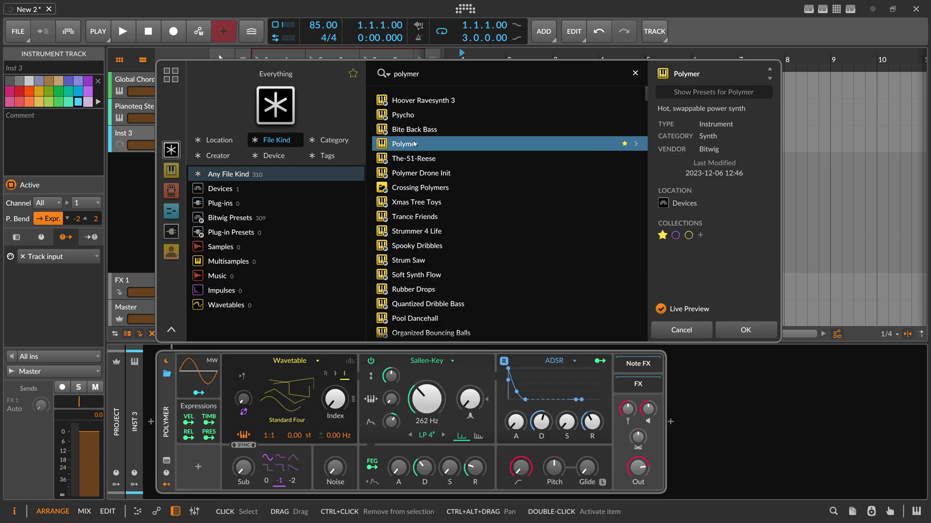
pyautogui.doubleClick(414, 144)
# - Copy the Note Grid device from the Pianoteq track to the Polymer track, ahead of the Polymer synth
pyautogui.click(163, 108)
pyautogui.click(164, 405)
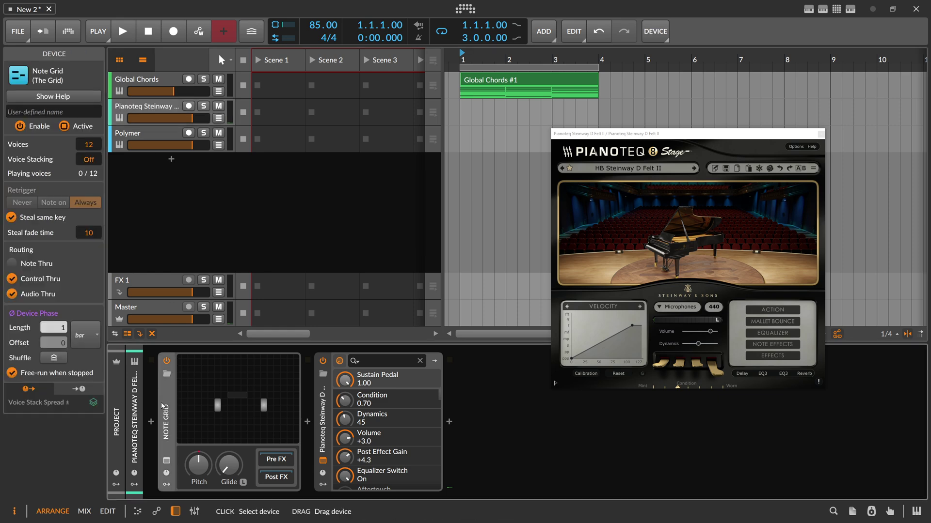
pyautogui.moveTo(163, 406)
pyautogui.mouseDown()
pyautogui.moveTo(139, 148)
pyautogui.moveTo(158, 297)
pyautogui.moveTo(152, 400)
pyautogui.mouseUp()
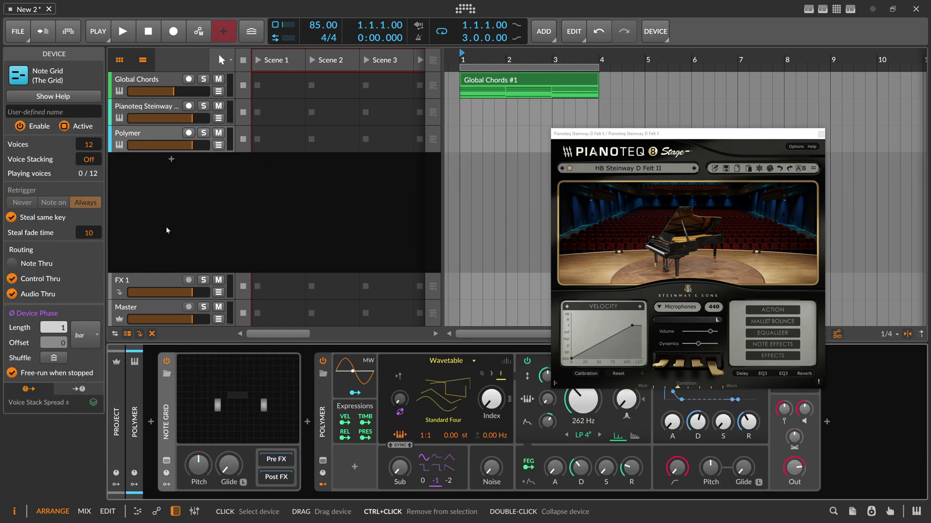
# - Rename the Polymer track as Bass and arm it for recording
pyautogui.click(145, 132)
pyautogui.doubleClick(146, 132)
pyautogui.write('Bass')
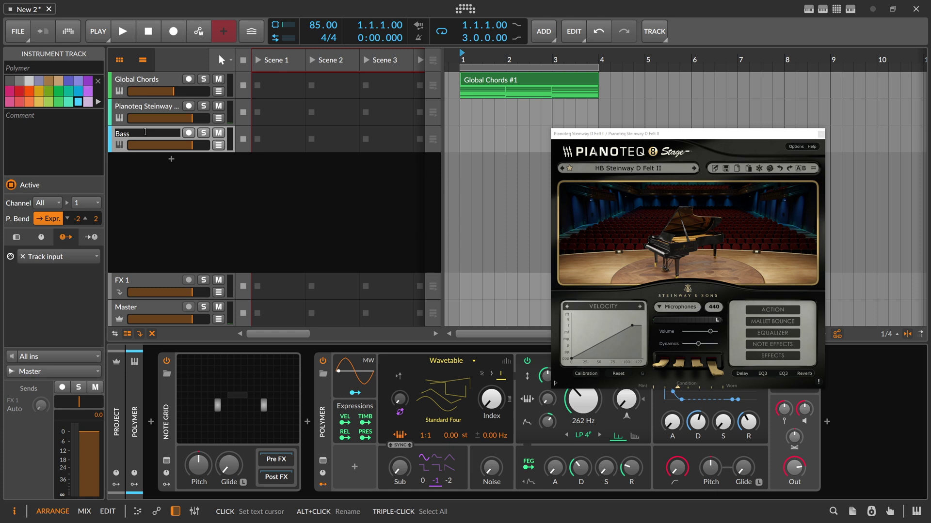
pyautogui.press('Return')
pyautogui.click(188, 132)
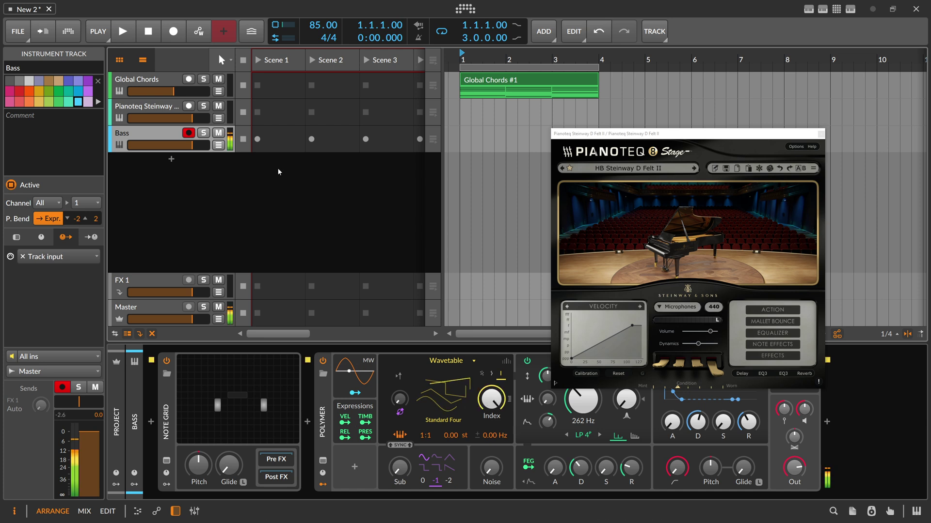
# - Play the arrangement briefly, then examine the three lowest notes in the Global Chords clip and return to the arrangement
pyautogui.click(125, 31)
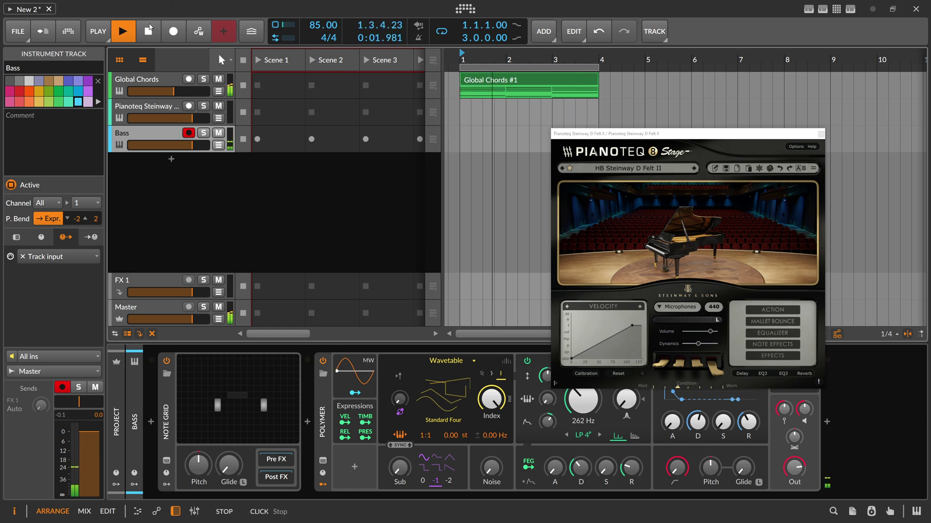
pyautogui.click(148, 30)
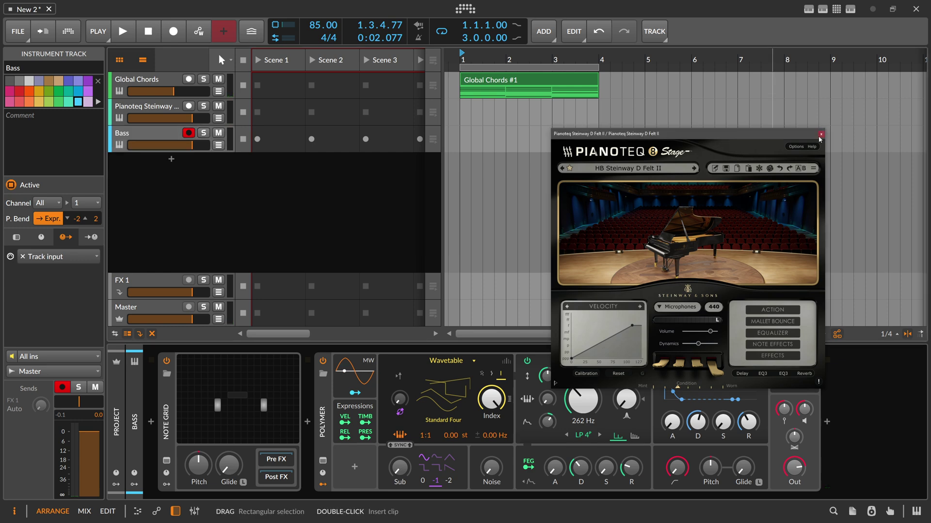
pyautogui.click(528, 82)
pyautogui.doubleClick(503, 78)
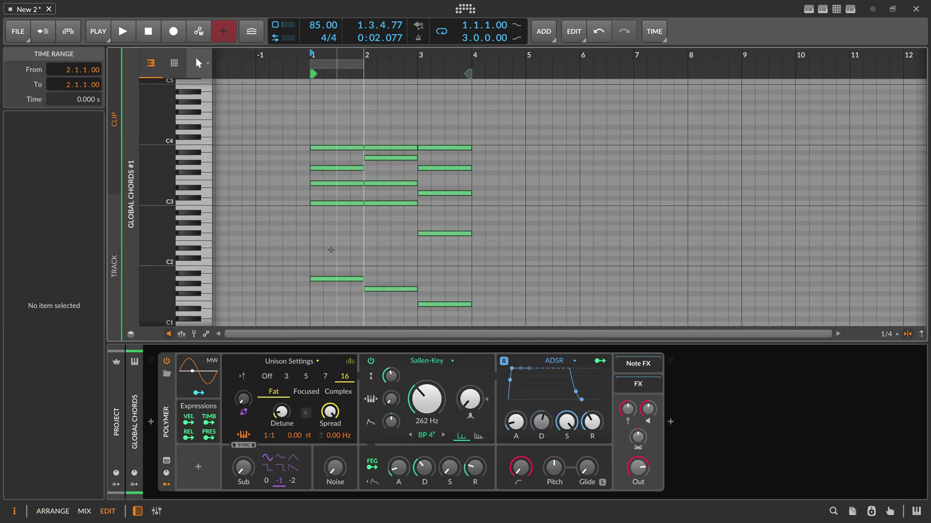
pyautogui.moveTo(328, 250); pyautogui.dragTo(455, 317)
pyautogui.moveTo(328, 261); pyautogui.dragTo(477, 331)
pyautogui.moveTo(326, 250); pyautogui.dragTo(452, 308)
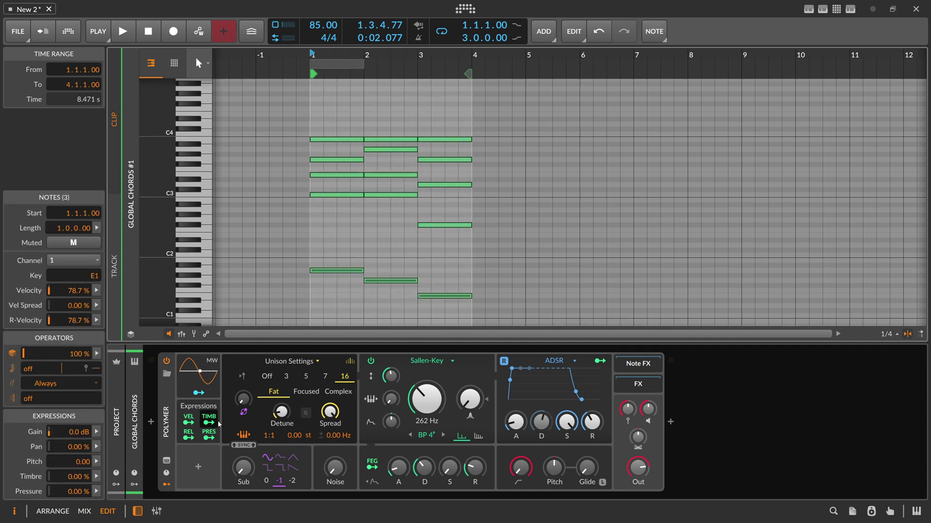
pyautogui.click(392, 258)
pyautogui.hotkey('alt', '1')
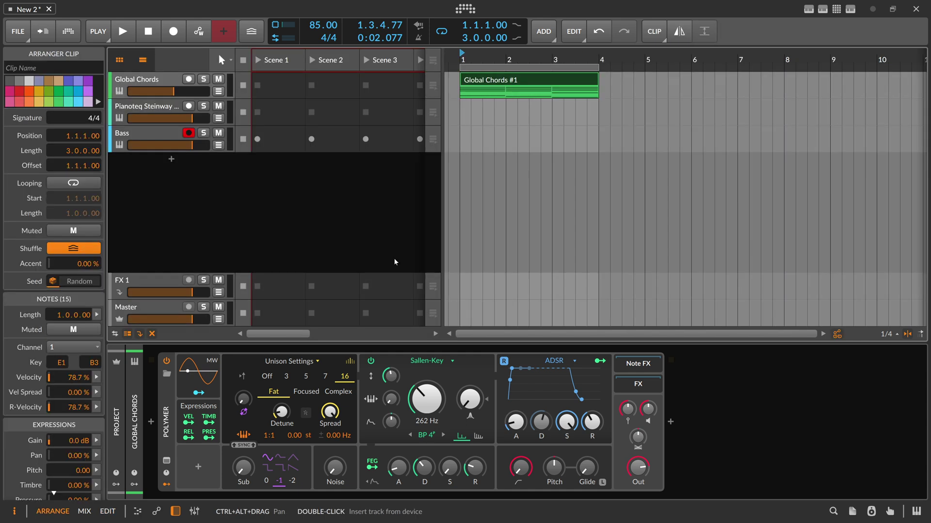
# - Insert a Note Receiver ahead of the Note Grid on the Bass track and set its note source to Global Chords
pyautogui.click(170, 134)
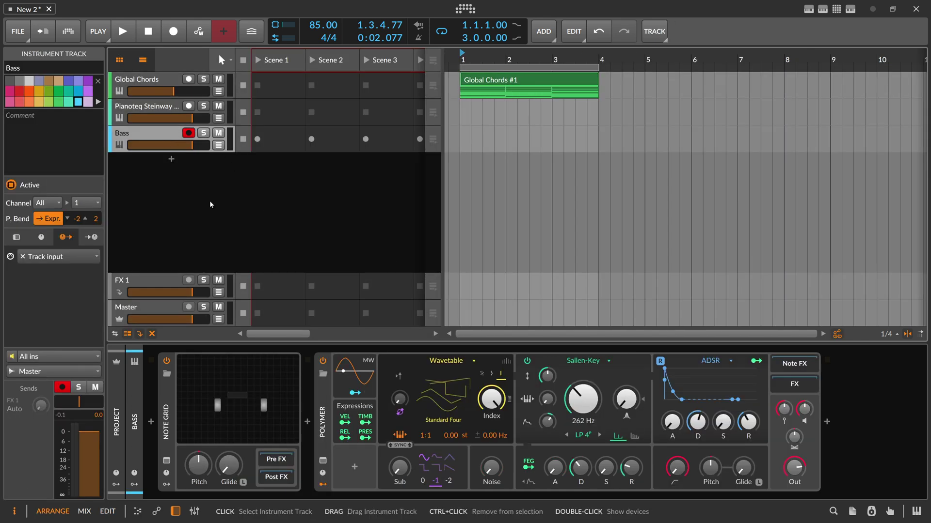
pyautogui.click(151, 421)
pyautogui.write('rece')
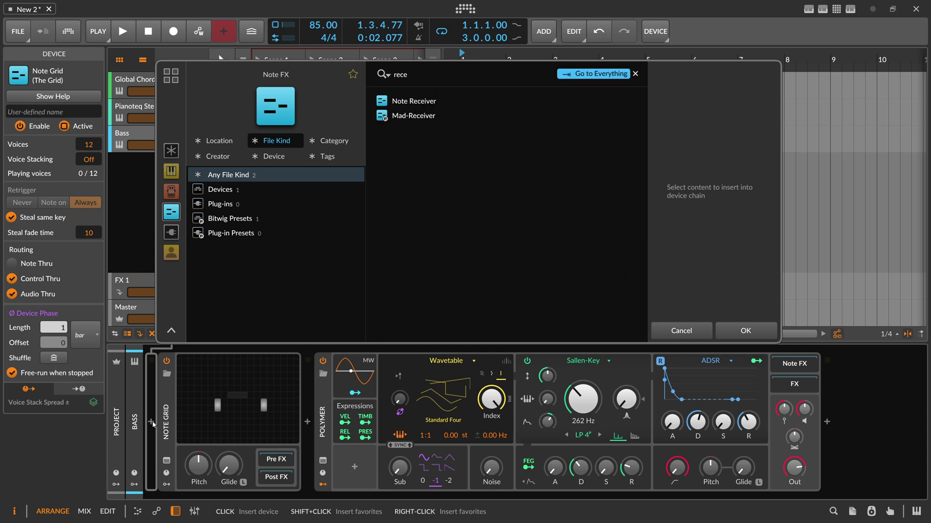
pyautogui.press('Return')
pyautogui.click(208, 374)
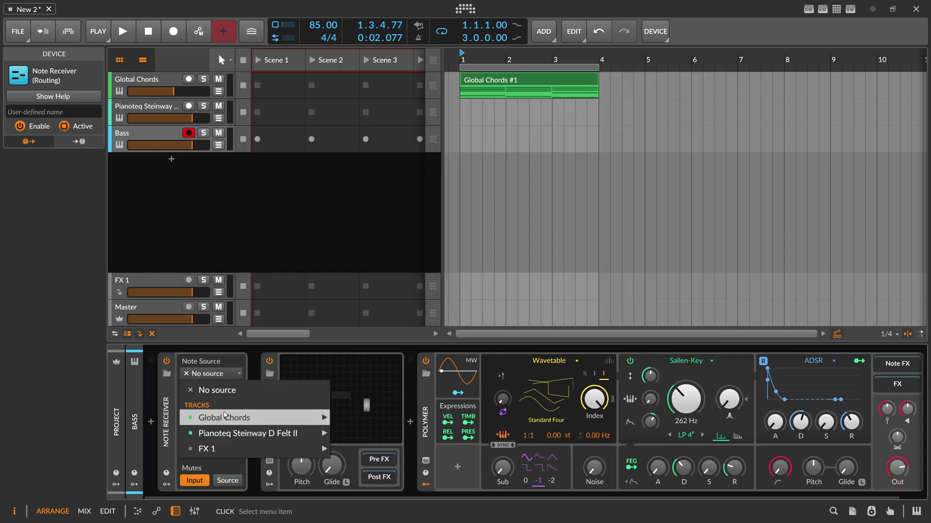
pyautogui.moveTo(225, 415)
pyautogui.click(356, 416)
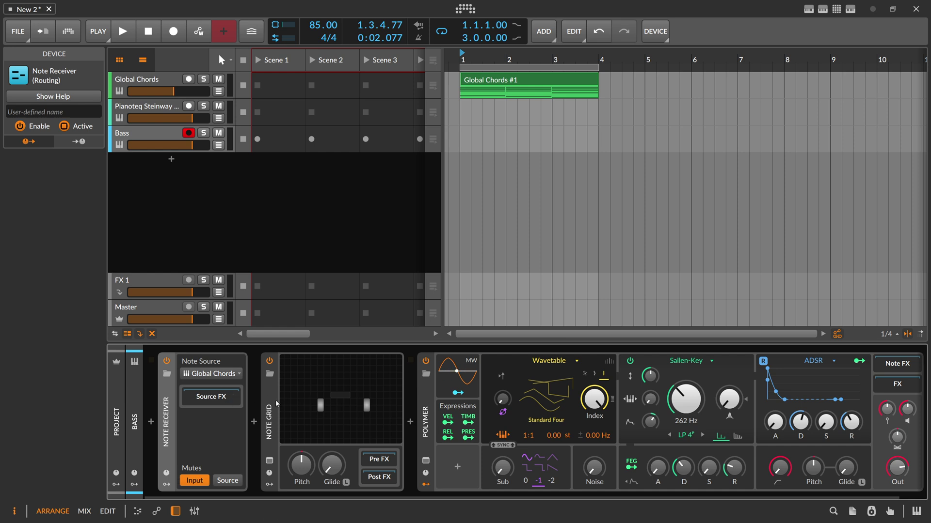
# - Solo the Bass track and delete the Pitch Quantize module from its Note Grid
pyautogui.press('space')
pyautogui.click(203, 133)
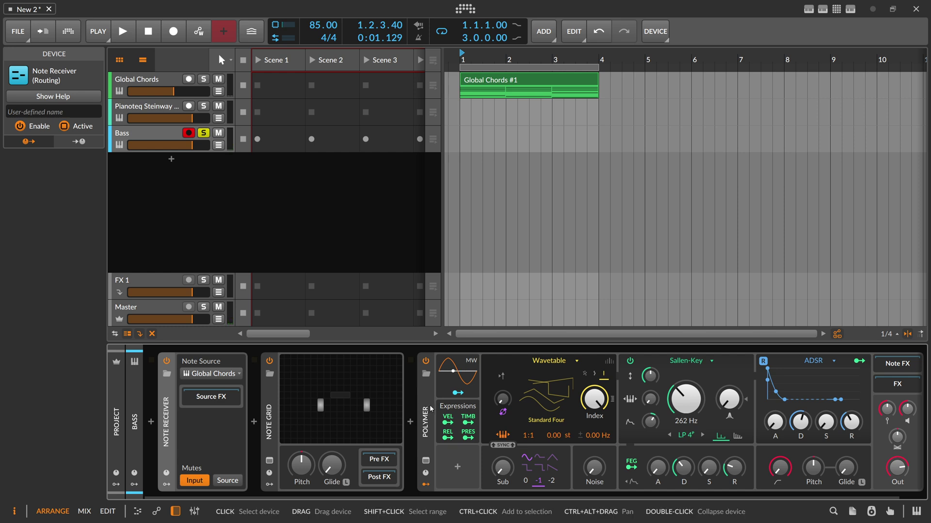
pyautogui.doubleClick(393, 373)
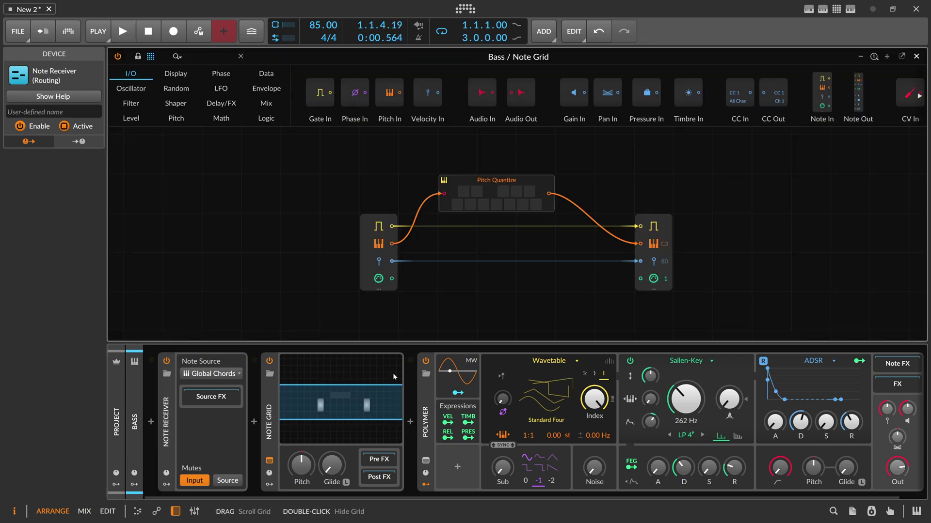
pyautogui.moveTo(472, 154); pyautogui.dragTo(498, 251)
pyautogui.press('Delete')
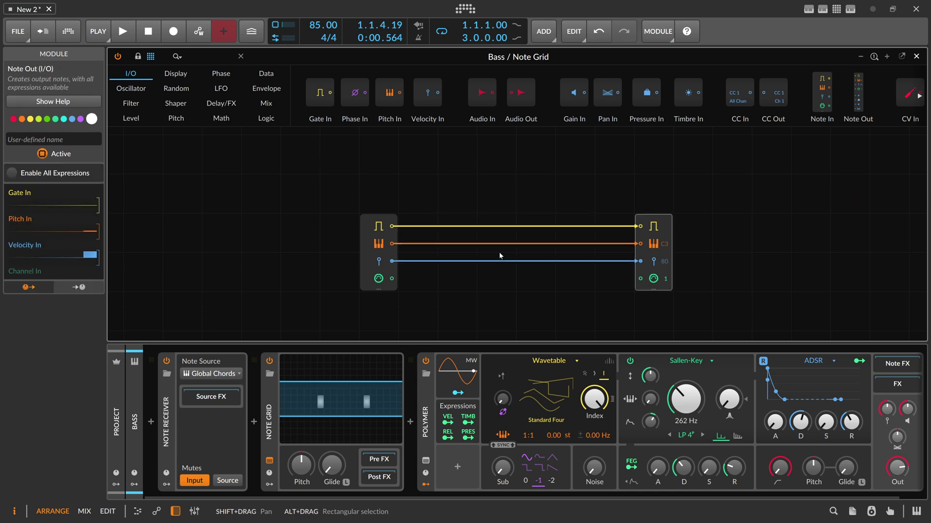
# - Insert a Poly → Mono module set to Min between the Note Grid's pitch input and output, then start playback and close the grid
pyautogui.write('poly')
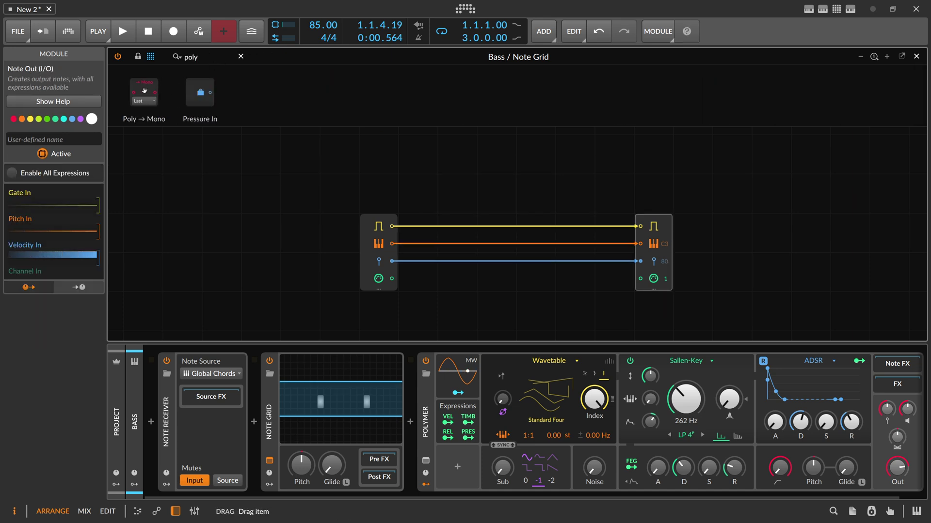
pyautogui.moveTo(144, 92); pyautogui.dragTo(496, 194)
pyautogui.moveTo(391, 243); pyautogui.dragTo(640, 243)
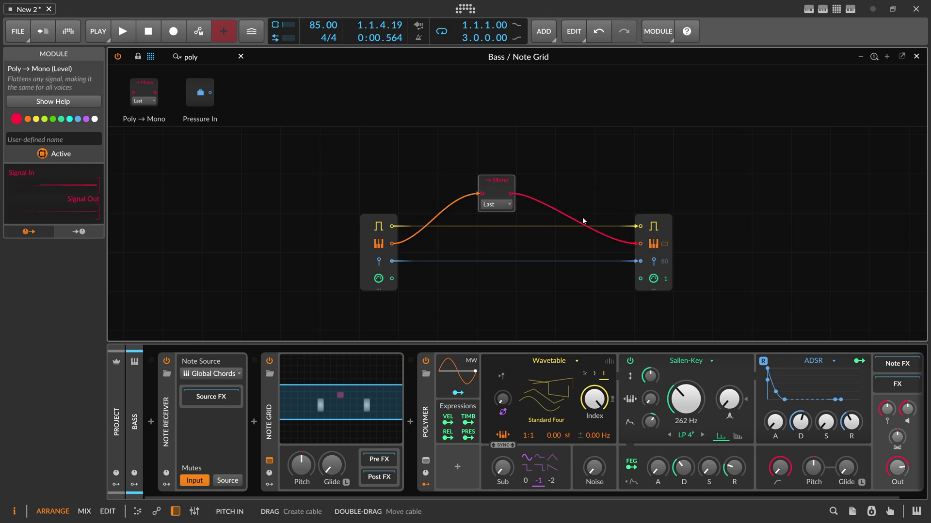
pyautogui.click(497, 204)
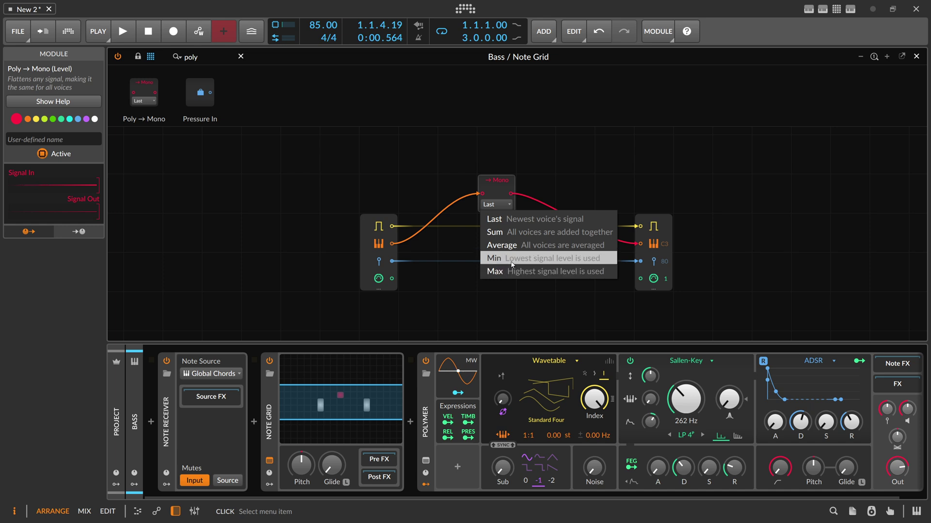
pyautogui.click(512, 264)
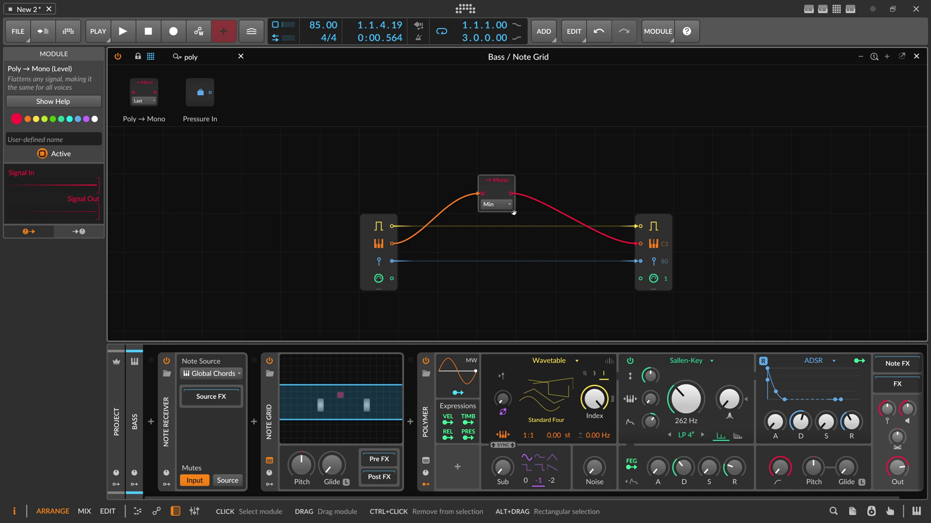
pyautogui.press('space')
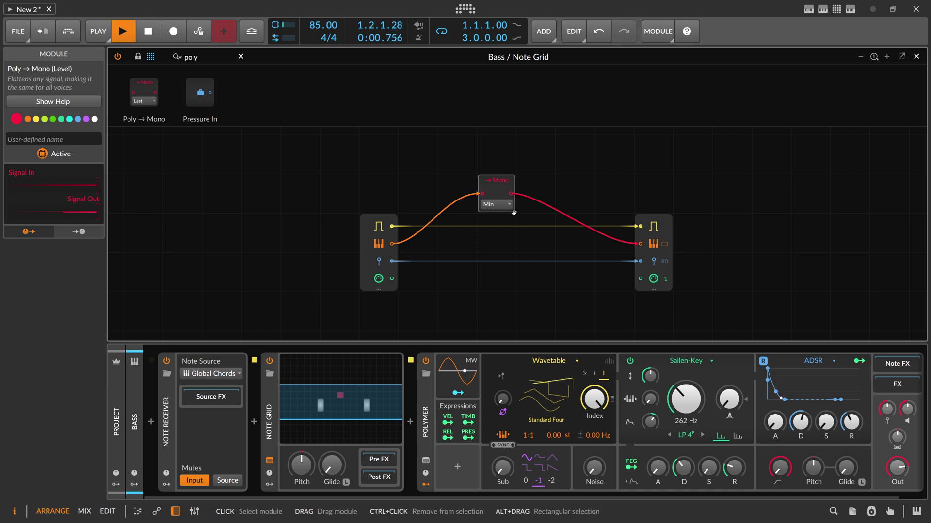
pyautogui.click(921, 57)
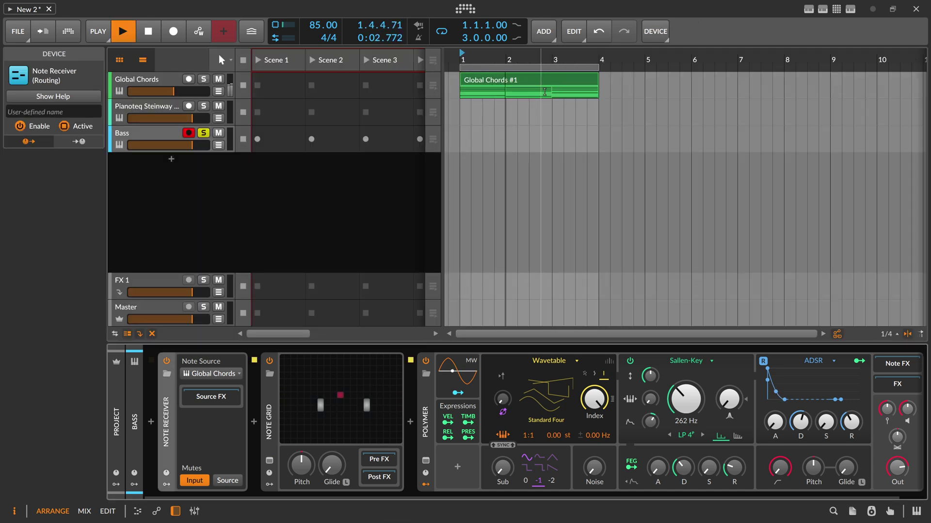
# - Open the Global Chords clip, stop playback, and select the three lowest notes to look at their channel options
pyautogui.click(532, 81)
pyautogui.doubleClick(532, 82)
pyautogui.moveTo(333, 260); pyautogui.dragTo(451, 322)
pyautogui.press('space')
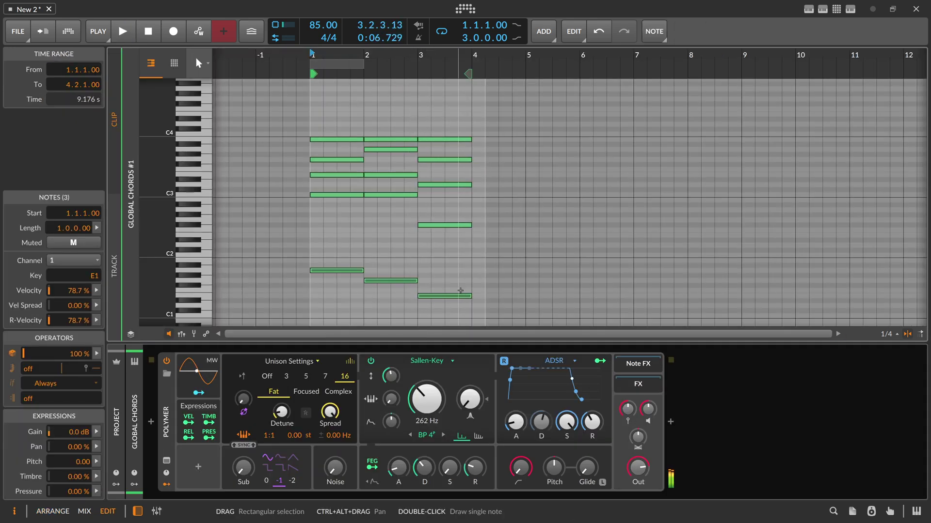
pyautogui.moveTo(334, 253); pyautogui.dragTo(468, 314)
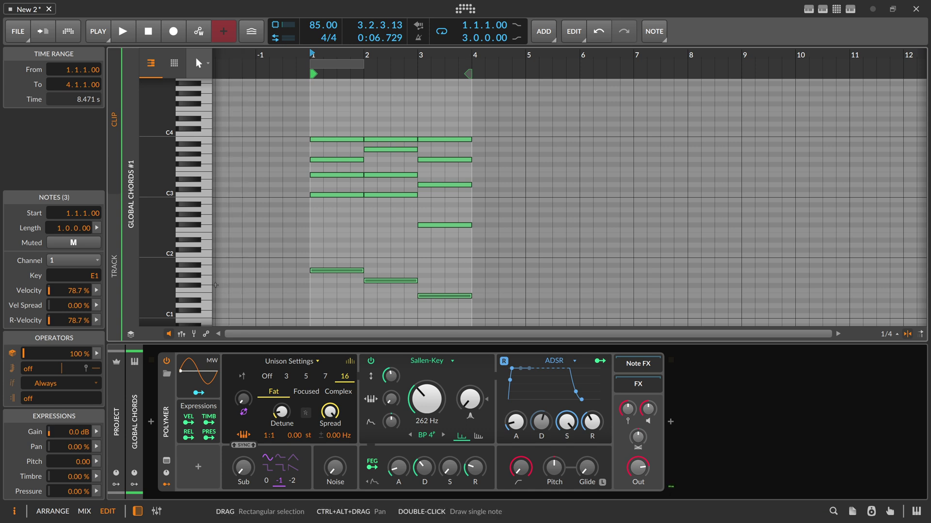
pyautogui.click(89, 266)
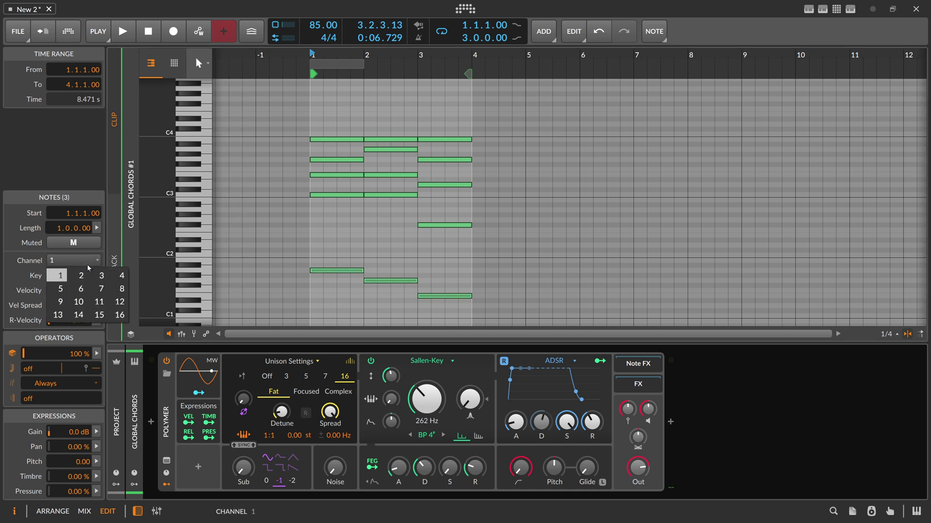
pyautogui.click(221, 262)
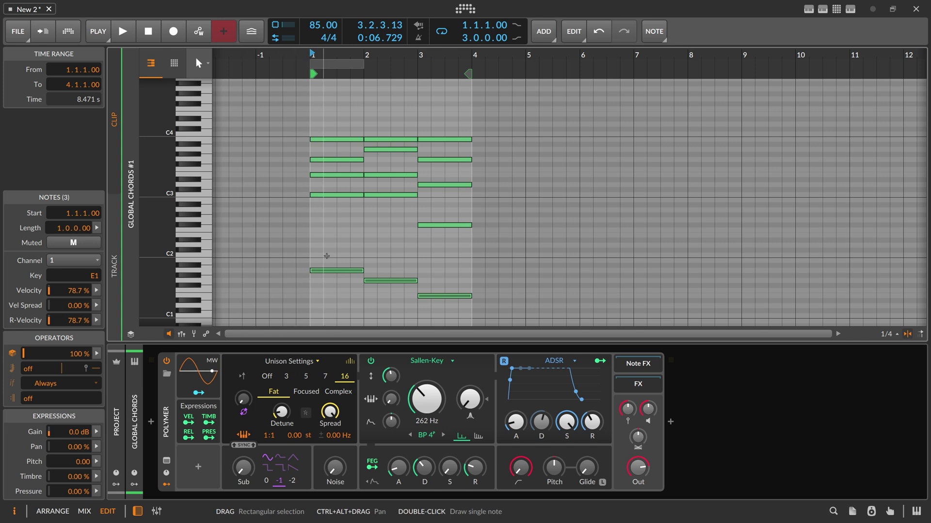
# - Deselect the clip's notes, return to the Bass track's Note Grid, and set its Poly → Mono module to Max
pyautogui.moveTo(324, 114); pyautogui.dragTo(468, 299)
pyautogui.click(429, 280)
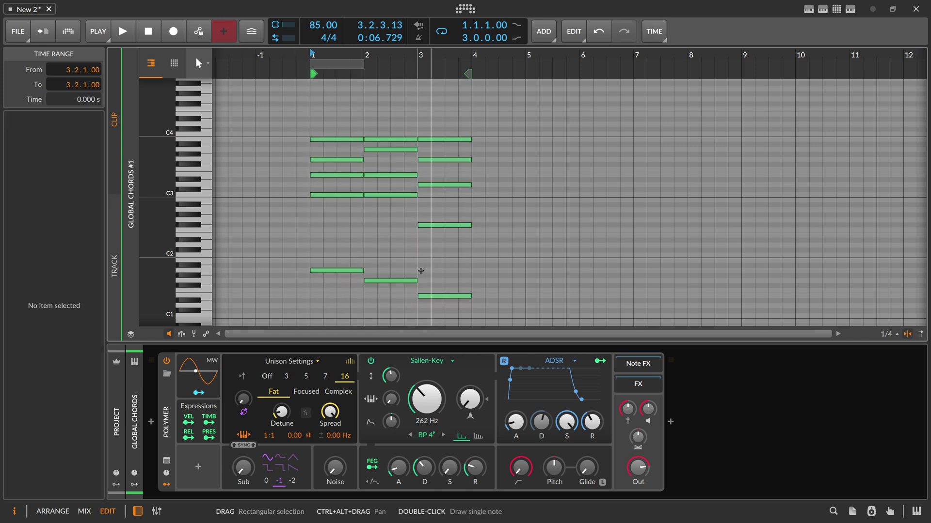
pyautogui.press('Tab')
pyautogui.click(191, 141)
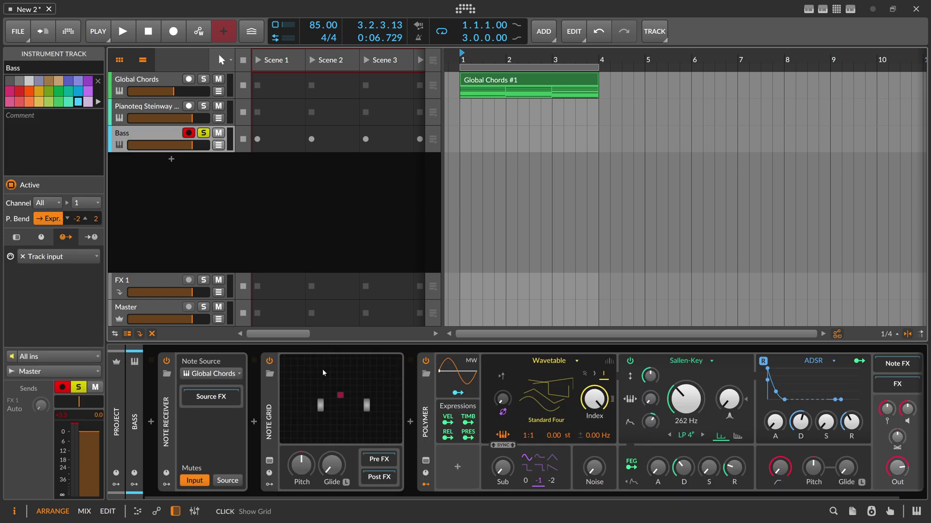
pyautogui.click(326, 374)
pyautogui.click(492, 206)
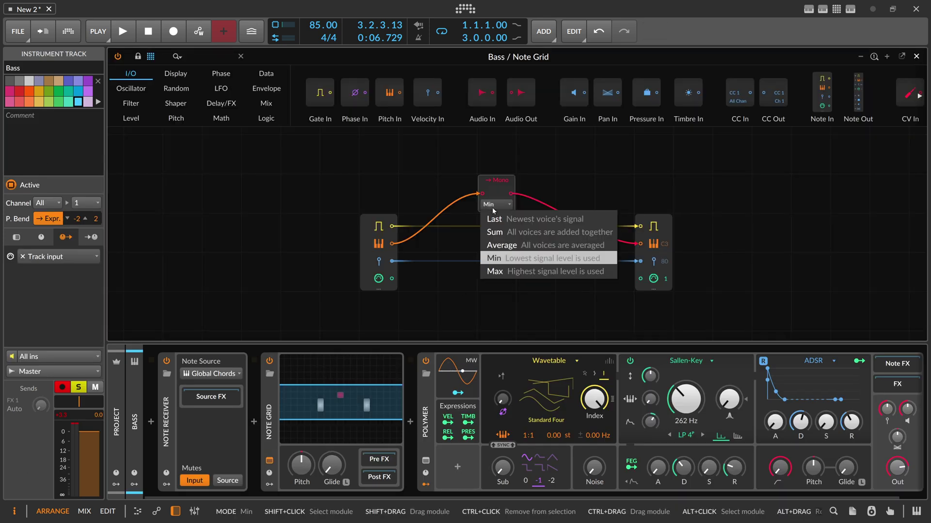
pyautogui.click(509, 272)
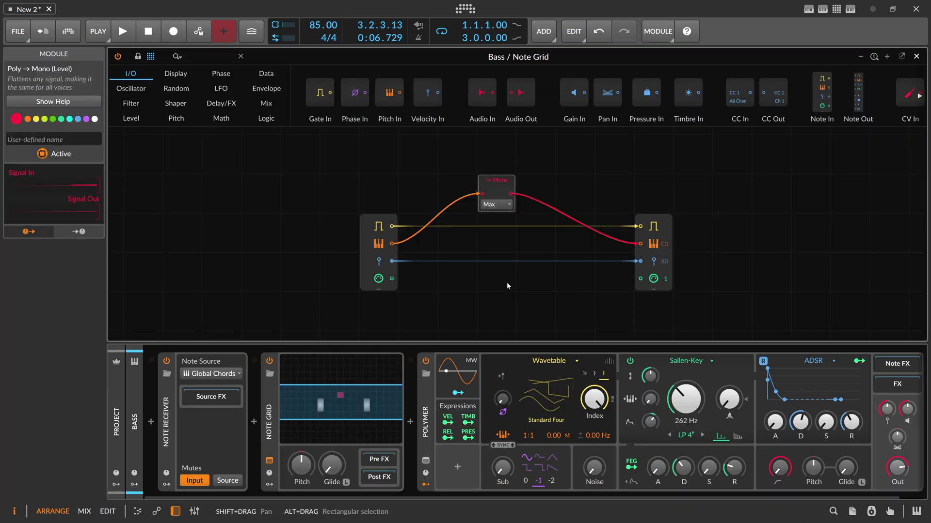
# - Start playback, close the grid, and select the highest note of each chord in the Global Chords clip
pyautogui.press('space')
pyautogui.click(916, 57)
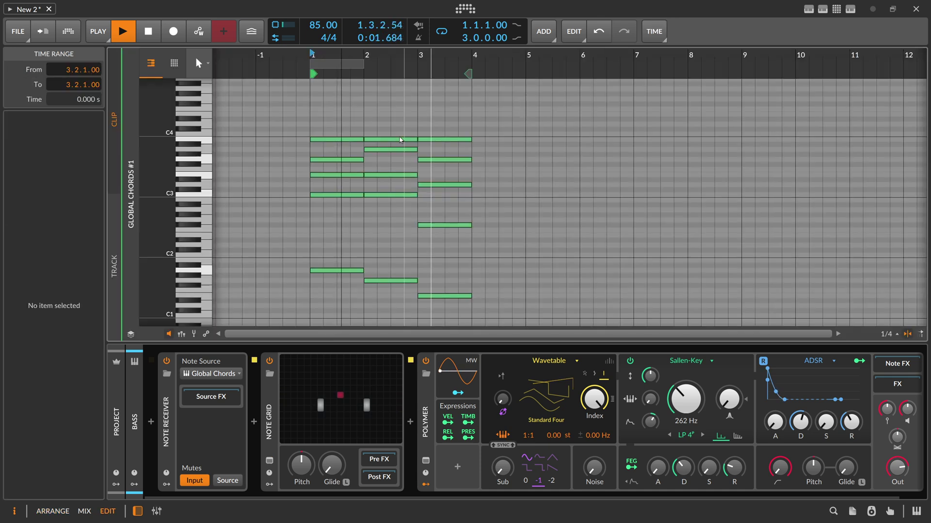
pyautogui.moveTo(336, 121); pyautogui.dragTo(431, 142)
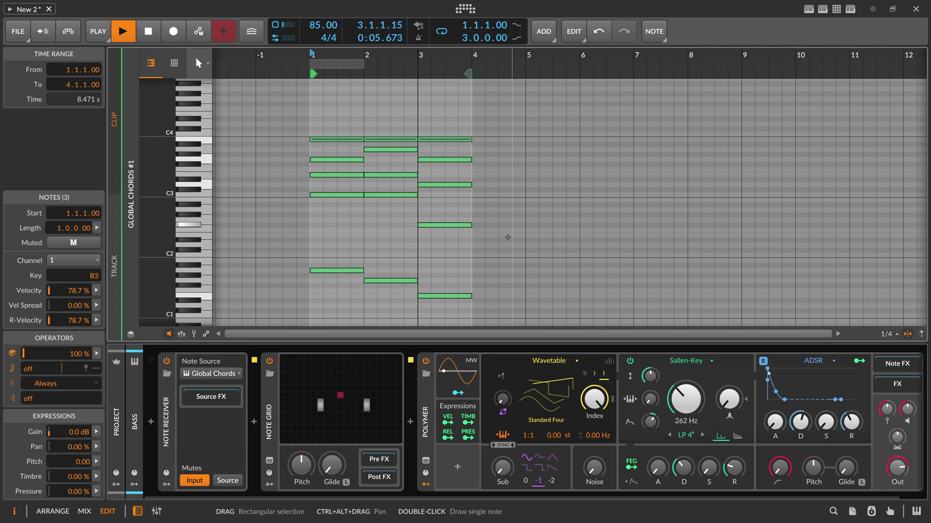
# - Reopen the Bass Note Grid and set the Poly → Mono module to Min
pyautogui.click(341, 364)
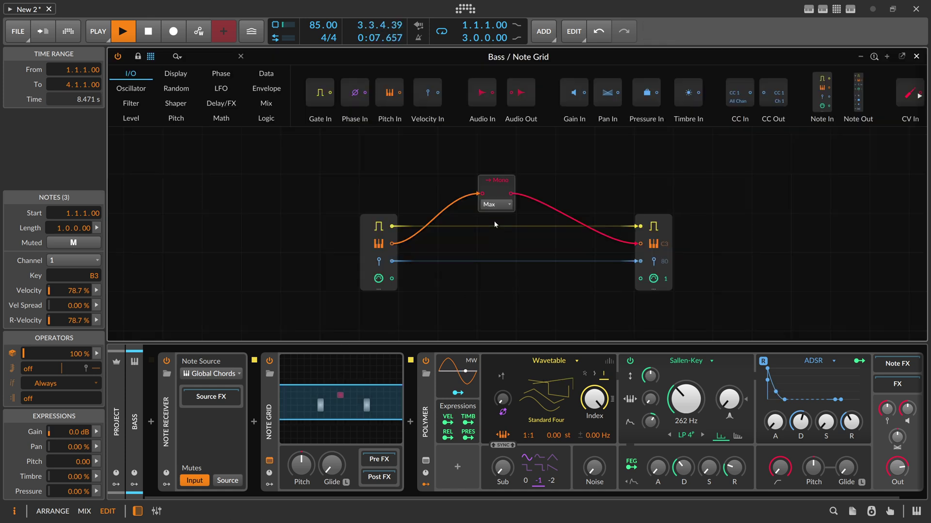
pyautogui.click(496, 204)
pyautogui.click(498, 257)
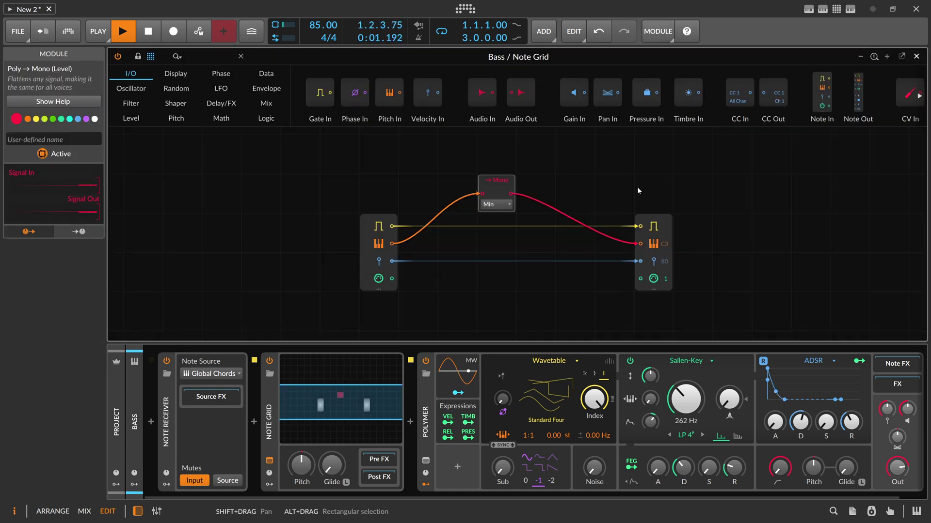
# - Stop playback, insert an Octaver set to -1 between the Poly → Mono module and the pitch output, and audition it
pyautogui.click(638, 190)
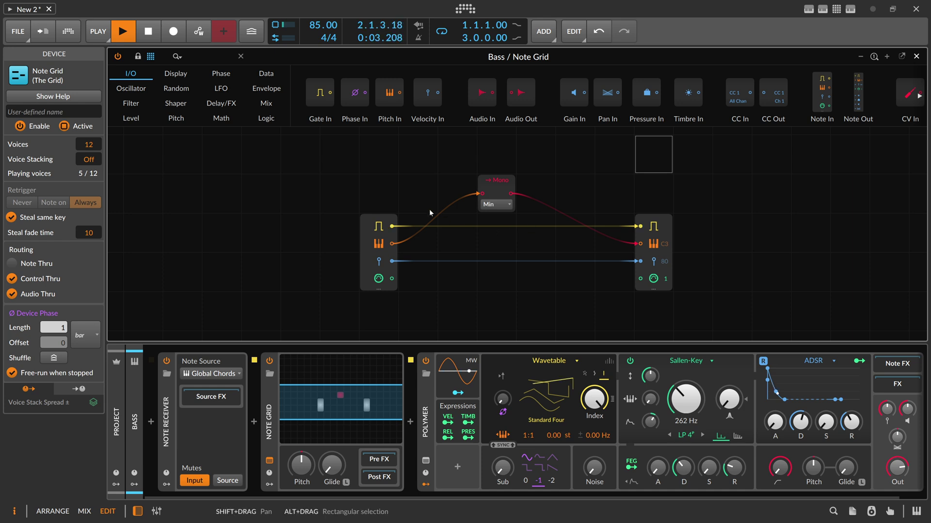
pyautogui.moveTo(428, 208); pyautogui.dragTo(309, 178)
pyautogui.press('space')
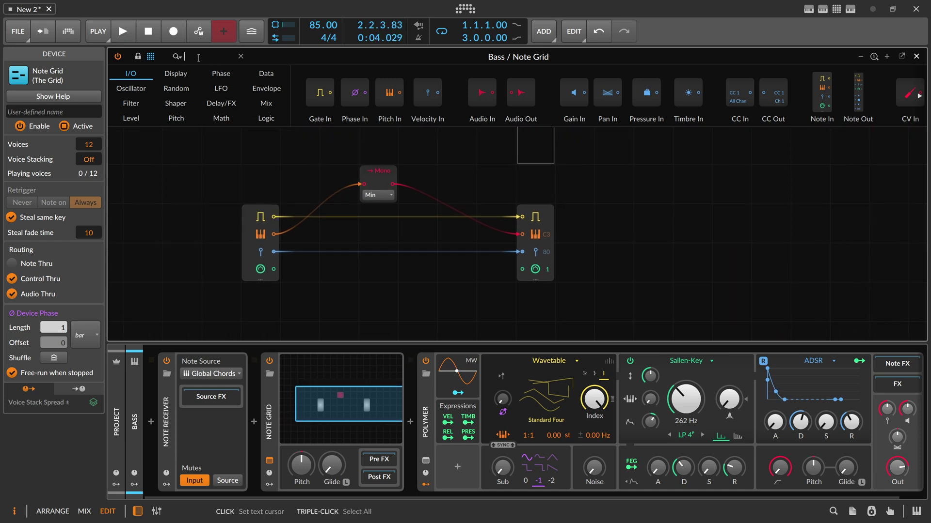
pyautogui.write('oc')
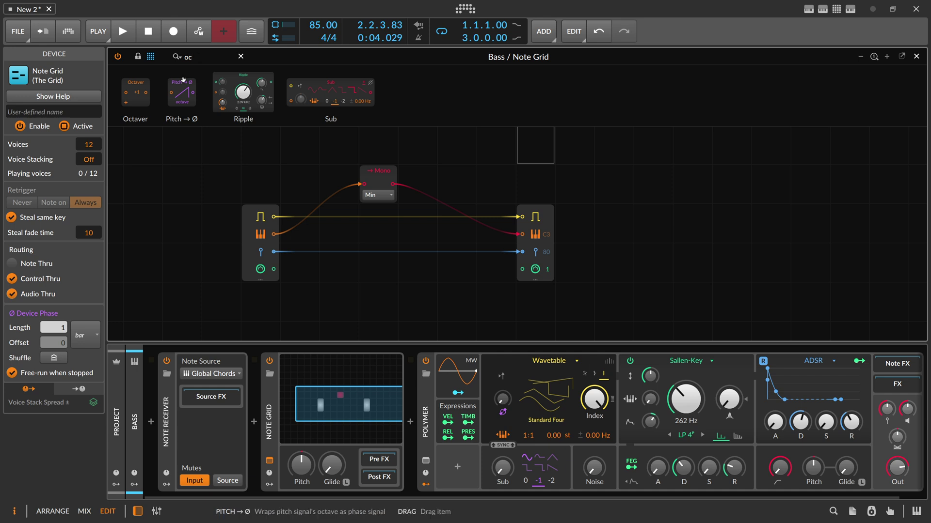
pyautogui.press('Return')
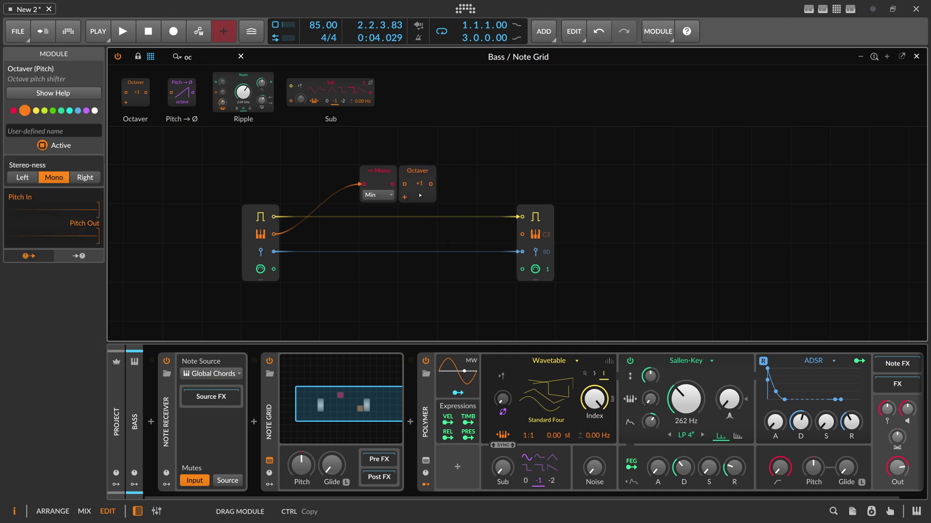
pyautogui.press('space')
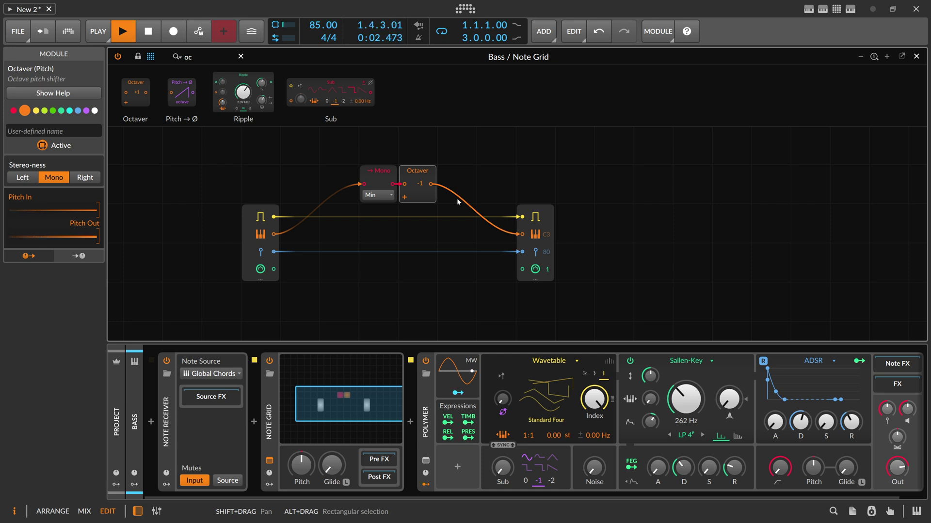
pyautogui.press('space')
# - Find the Triggers module and place two of them, one above the other, over the existing pitch modules
pyautogui.moveTo(468, 173); pyautogui.dragTo(368, 176)
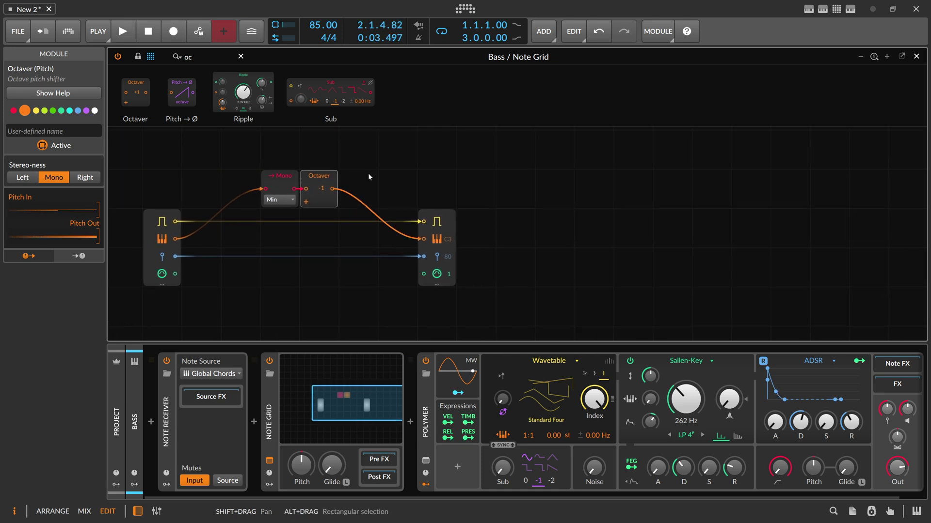
pyautogui.click(166, 62)
pyautogui.press('BackSpace')
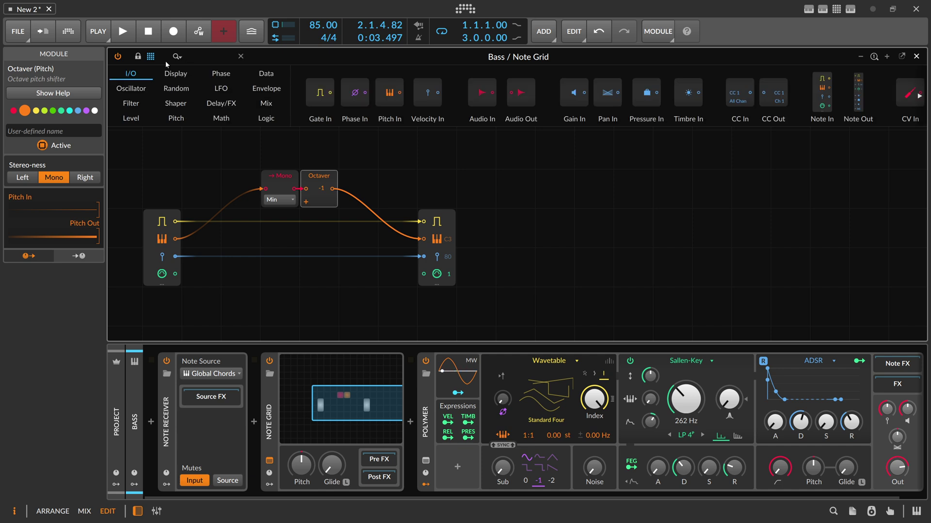
pyautogui.write('tri')
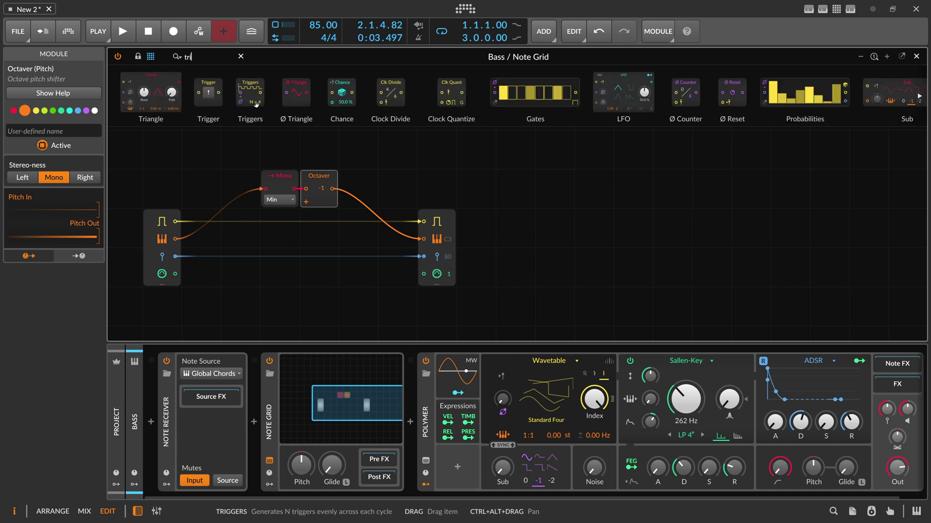
pyautogui.moveTo(285, 130); pyautogui.dragTo(363, 154)
pyautogui.moveTo(359, 219); pyautogui.dragTo(357, 194)
# - Add a Clock Quantize fed by both Triggers, set to N = 5 and N = 16, and route it to the gate output
pyautogui.moveTo(455, 94); pyautogui.dragTo(398, 190)
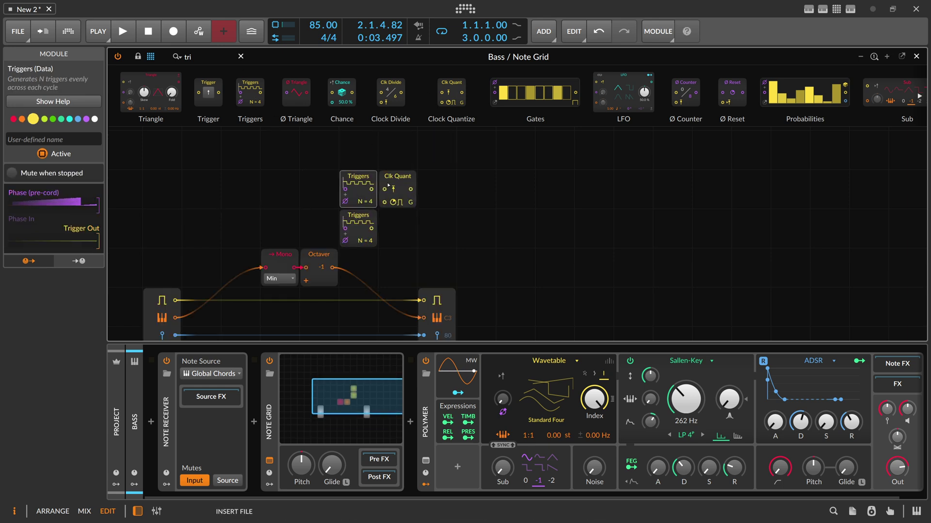
pyautogui.moveTo(371, 228); pyautogui.dragTo(384, 202)
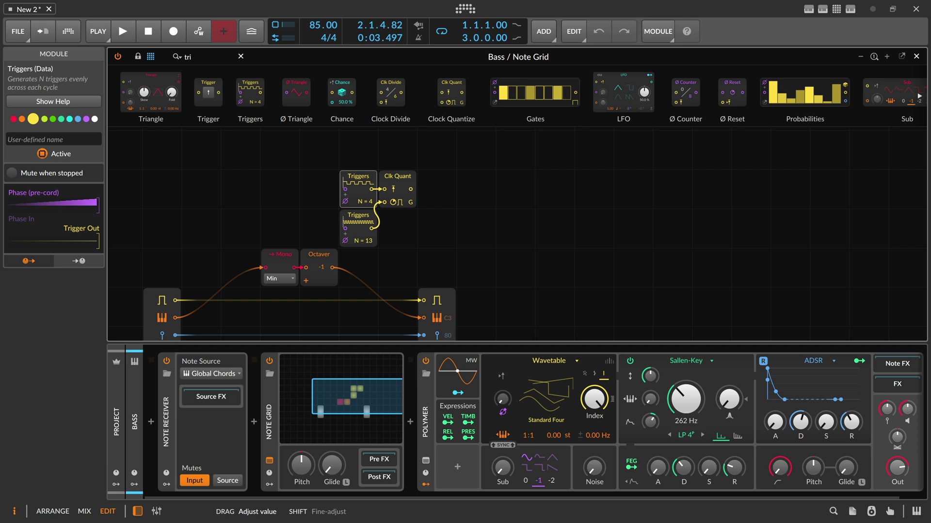
pyautogui.moveTo(366, 202); pyautogui.dragTo(423, 301)
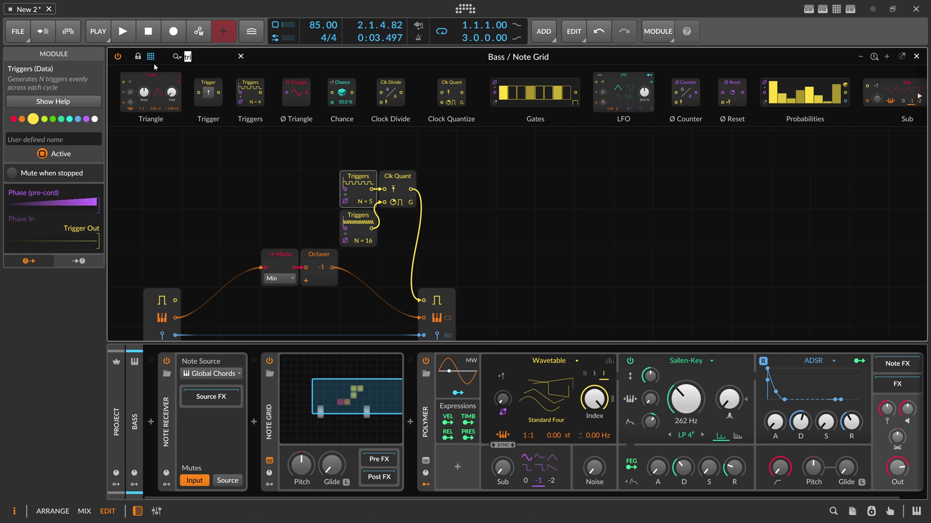
# - Insert a Select In module between the Clock Quantize and the gate output
pyautogui.write('sel')
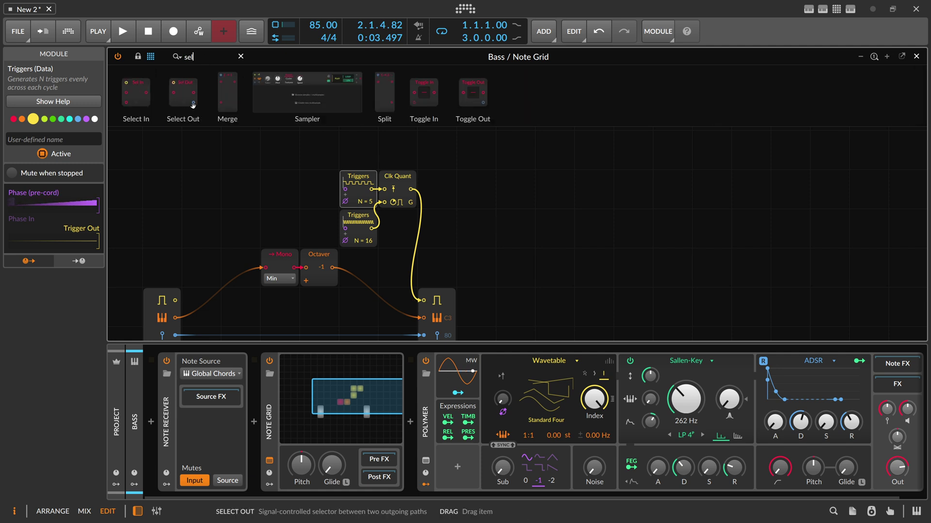
pyautogui.moveTo(137, 91); pyautogui.dragTo(441, 215)
pyautogui.click(436, 272)
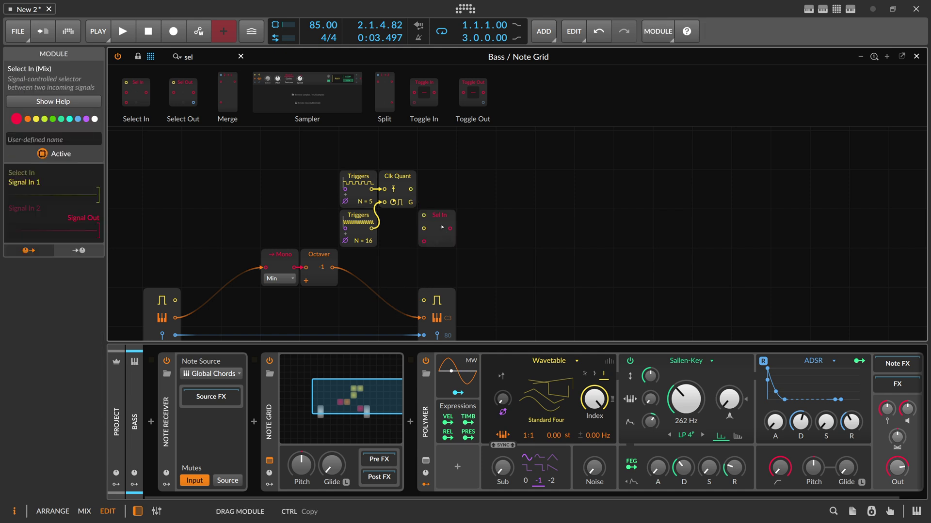
# - Add a Transport Playing module above Select In and connect it to the select input
pyautogui.click(208, 54)
pyautogui.write('play')
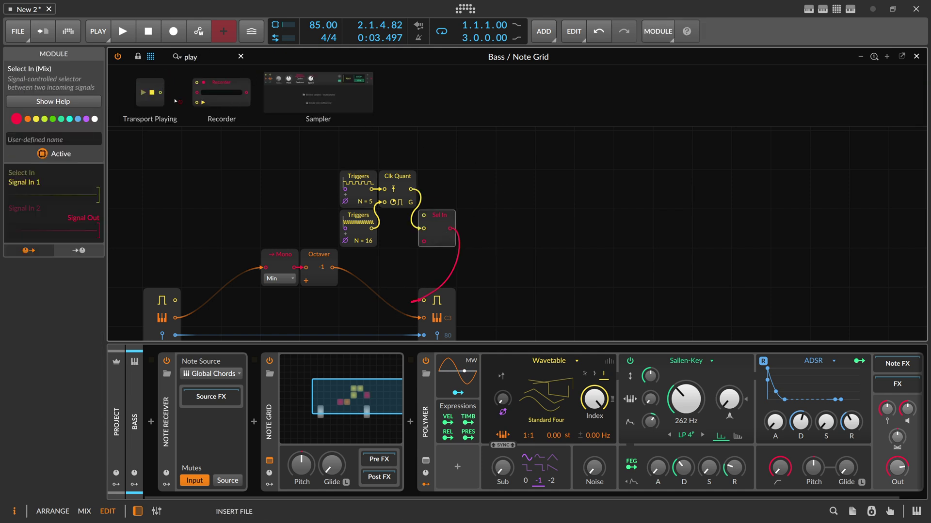
pyautogui.moveTo(150, 95); pyautogui.dragTo(450, 219)
pyautogui.click(260, 188)
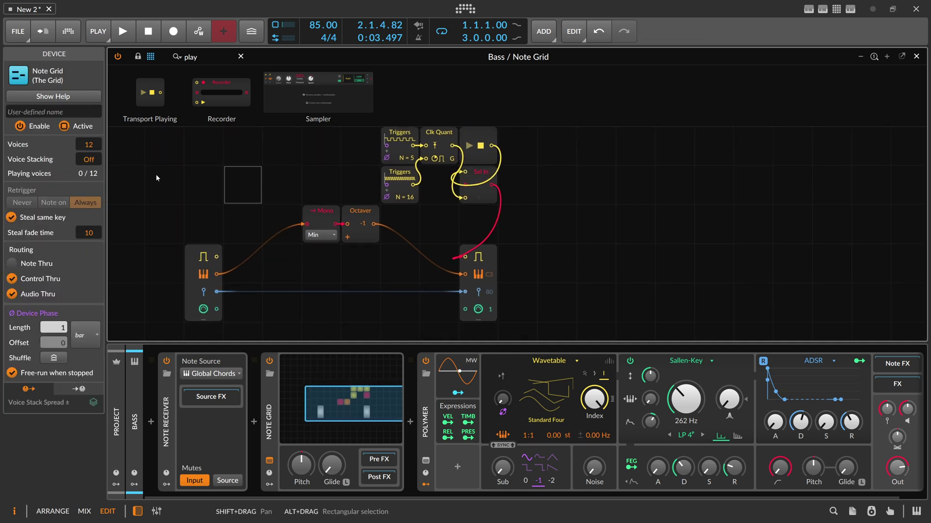
# - Set the Note Grid's voices to Mono, close the grid, and start playback
pyautogui.moveTo(88, 145); pyautogui.dragTo(88, 180)
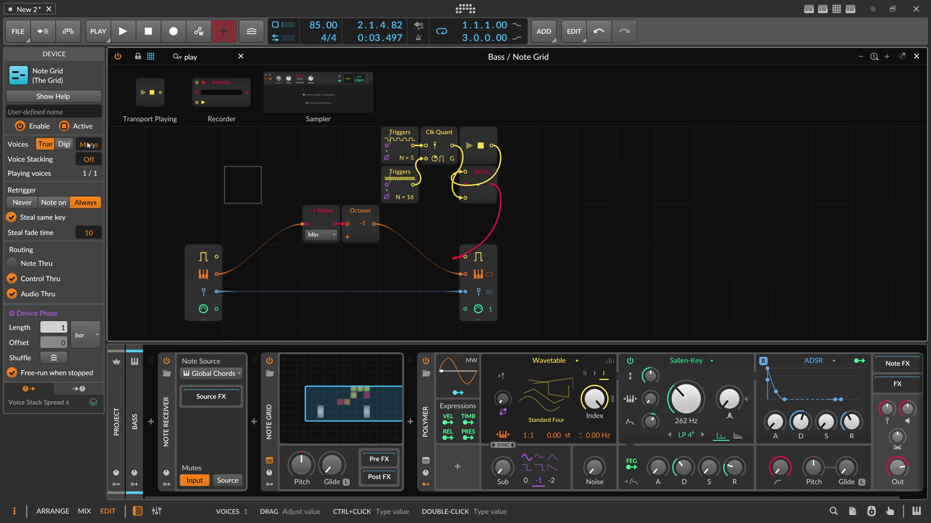
pyautogui.click(716, 144)
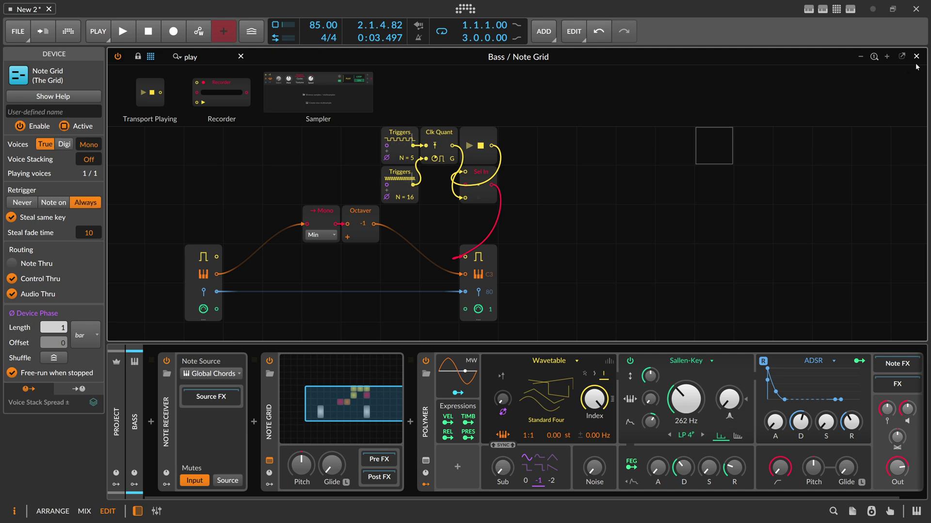
pyautogui.click(916, 56)
pyautogui.press('space')
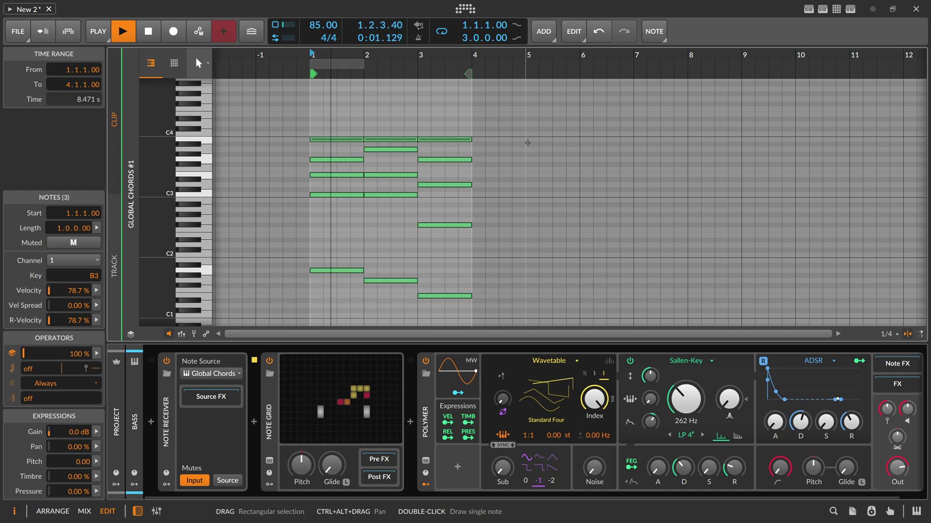
# - Reopen the Bass Note Grid to check the Triggers and Poly → Mono signals during playback, then close it
pyautogui.click(352, 365)
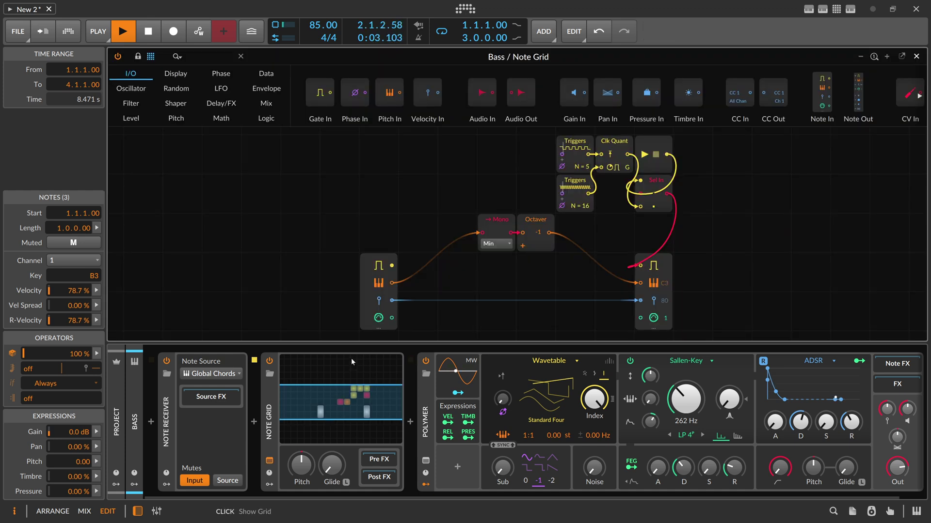
pyautogui.click(418, 154)
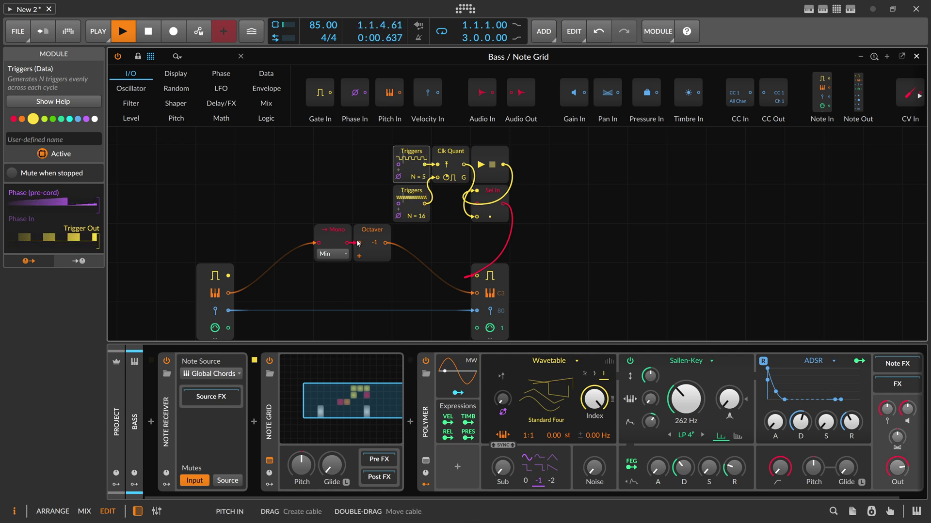
pyautogui.click(331, 234)
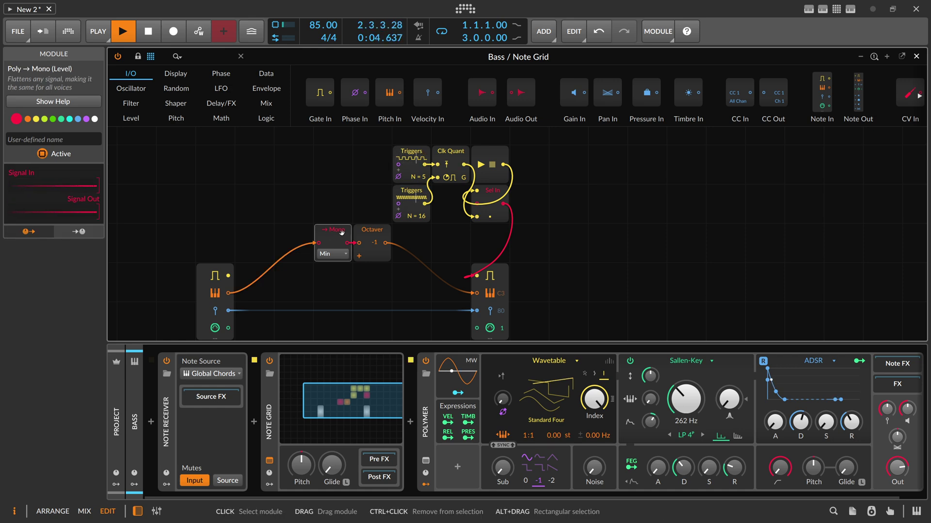
pyautogui.click(915, 58)
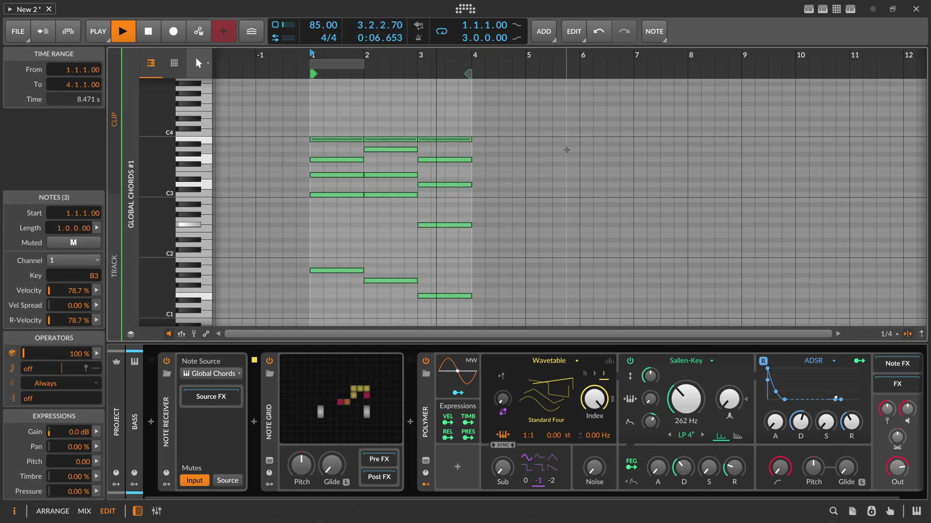
# - Set Polymer's filter cutoff to 226 Hz and its modulation amount to 9.71 st, and adjust the filter envelope's decay and amp envelope's attack
pyautogui.moveTo(692, 390); pyautogui.dragTo(692, 395)
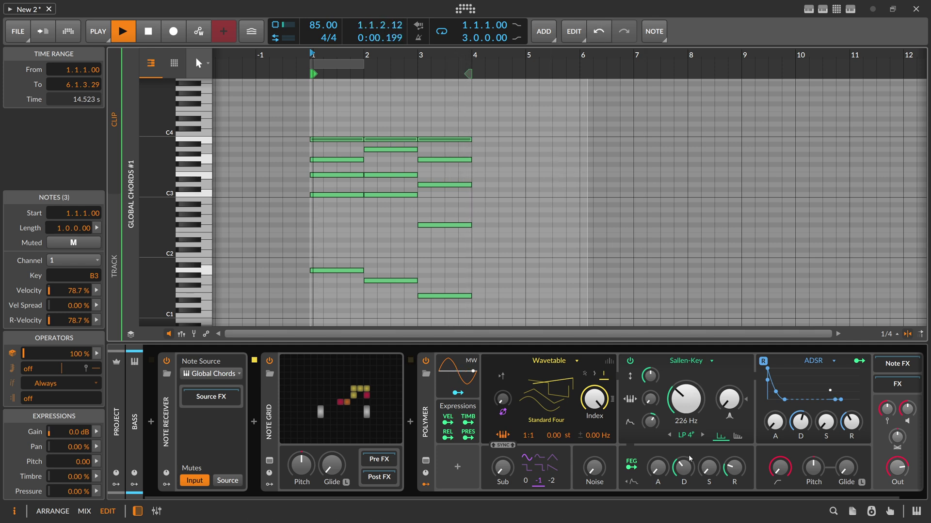
pyautogui.moveTo(685, 469)
pyautogui.mouseDown()
pyautogui.moveTo(661, 462)
pyautogui.moveTo(690, 467)
pyautogui.mouseUp()
pyautogui.moveTo(776, 421); pyautogui.dragTo(776, 416)
pyautogui.moveTo(651, 422); pyautogui.dragTo(650, 429)
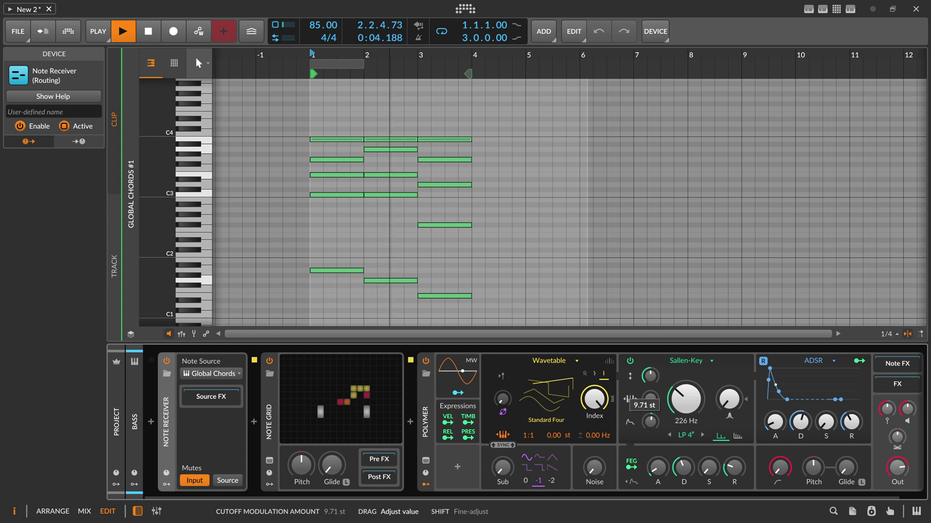
# - Return to the arrangement, unsolo the Bass track, and set the upper Triggers module in its Note Grid to N = 7
pyautogui.hotkey('alt', '1')
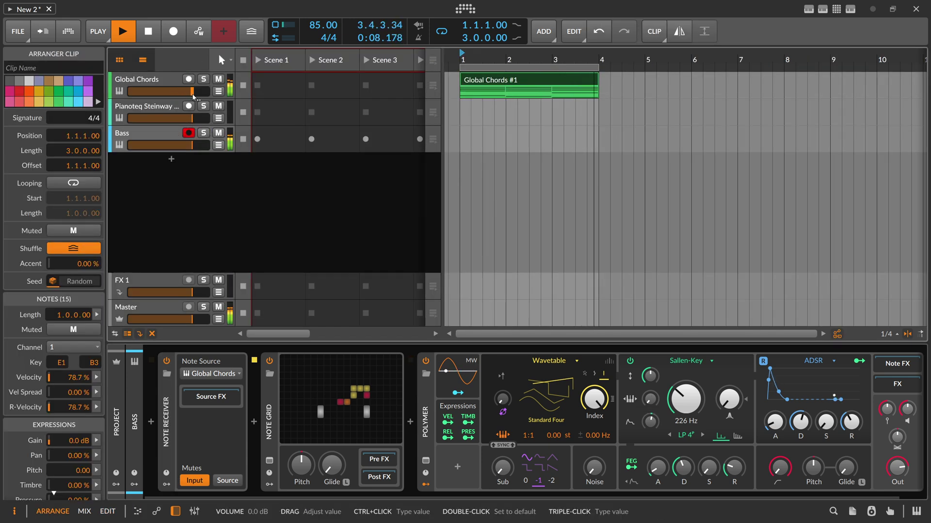
pyautogui.click(324, 395)
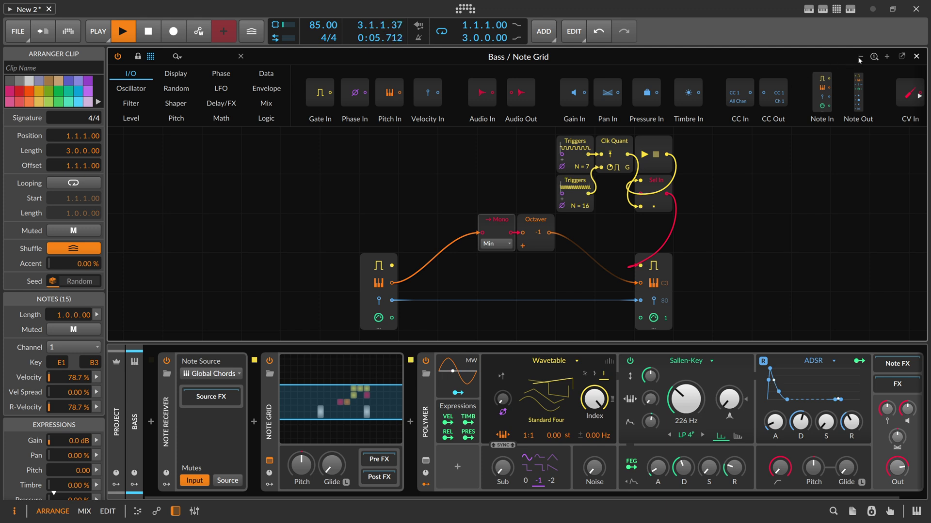
pyautogui.click(916, 56)
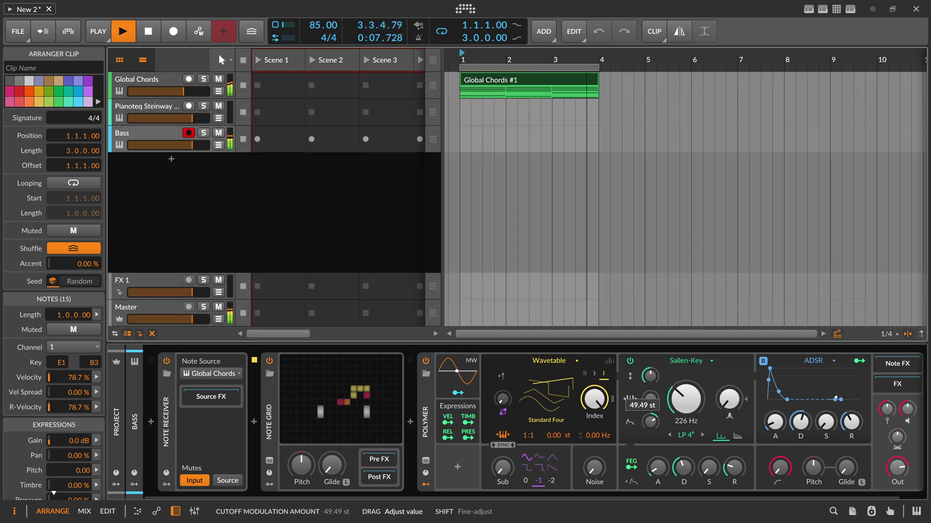
# - Raise the resonance of the Bass track's Polymer filter and lower its cutoff to 157 Hz
pyautogui.moveTo(729, 399); pyautogui.dragTo(729, 367)
pyautogui.moveTo(685, 398); pyautogui.dragTo(662, 397)
# - Record-arm the Pianoteq track and stop playback
pyautogui.click(189, 106)
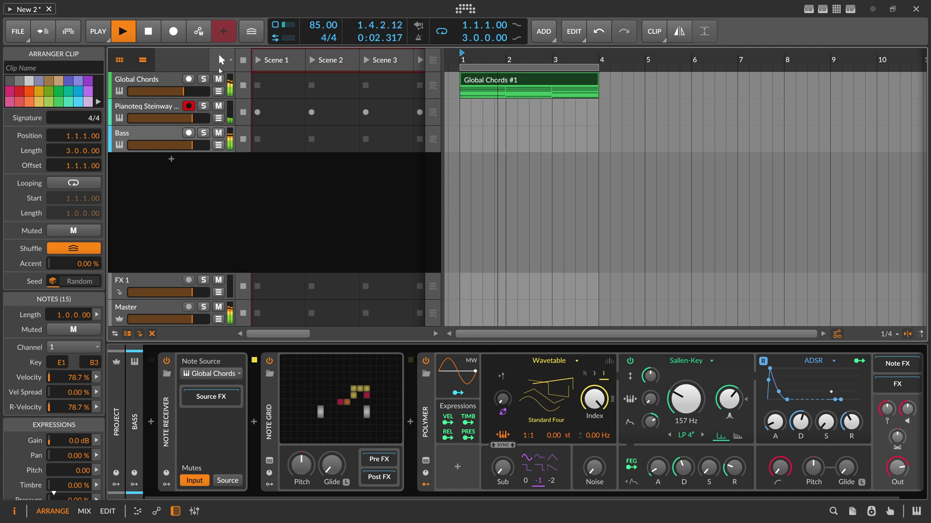
pyautogui.click(149, 31)
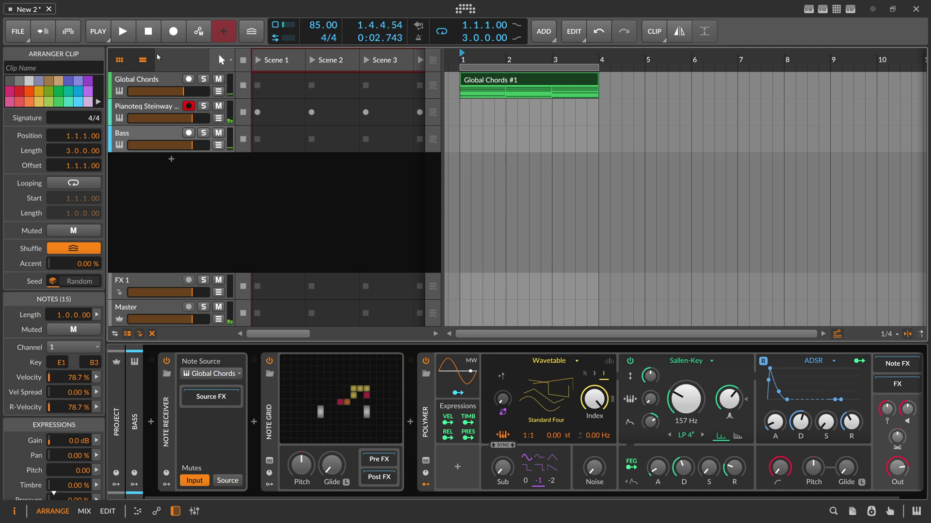
# - Review the device chains of the Global Chords, Pianoteq and Bass tracks, including the Pitch Quantize patch in Pianoteq's Note Grid
pyautogui.click(149, 83)
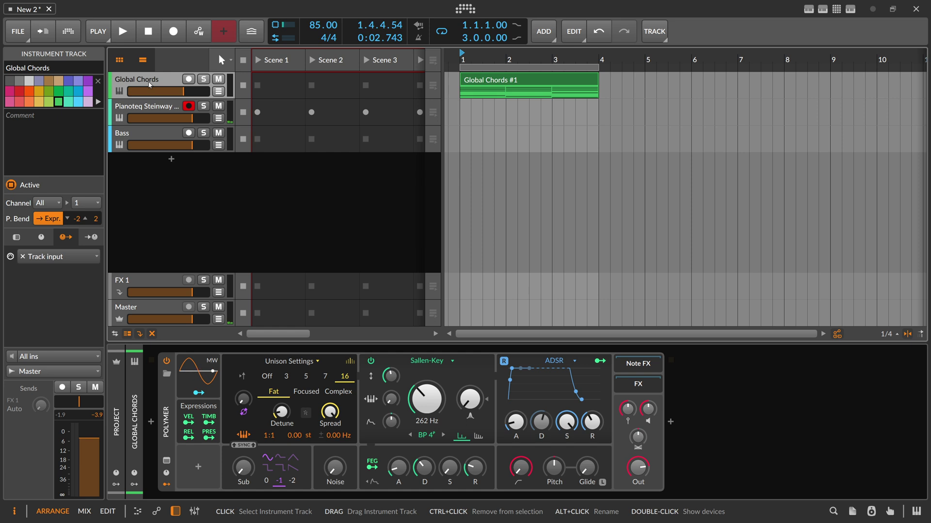
pyautogui.click(146, 109)
pyautogui.click(243, 376)
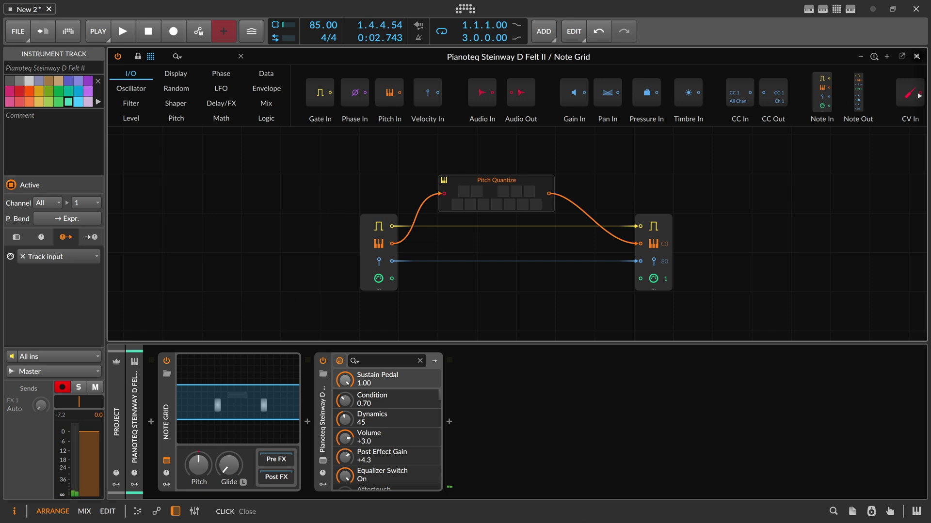
pyautogui.click(240, 56)
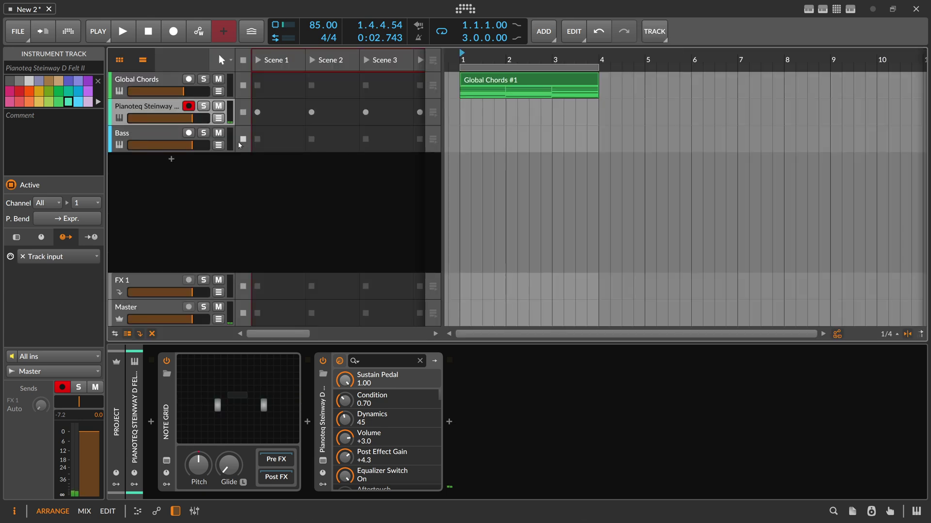
pyautogui.click(174, 135)
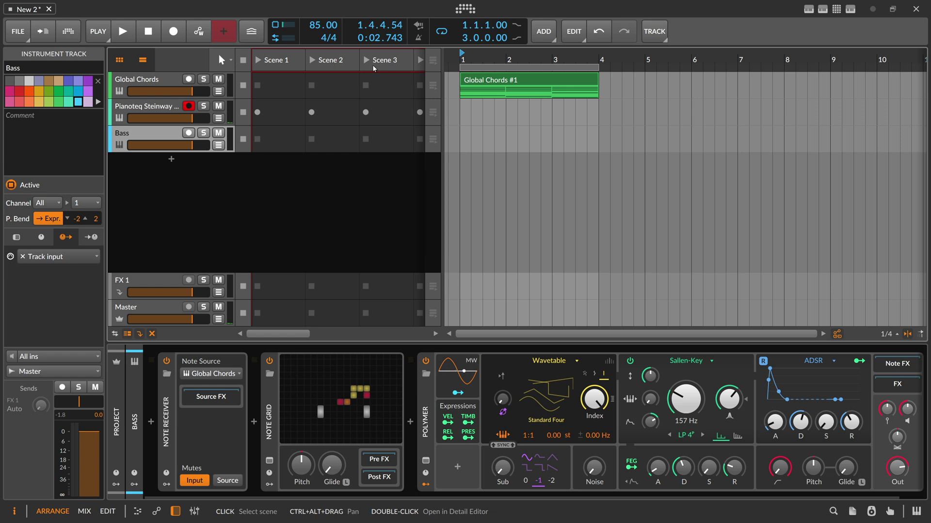
# - Examine the three chords in the Global Chords #1 clip by selecting their notes in the note editor, then return to the arrangement
pyautogui.click(478, 85)
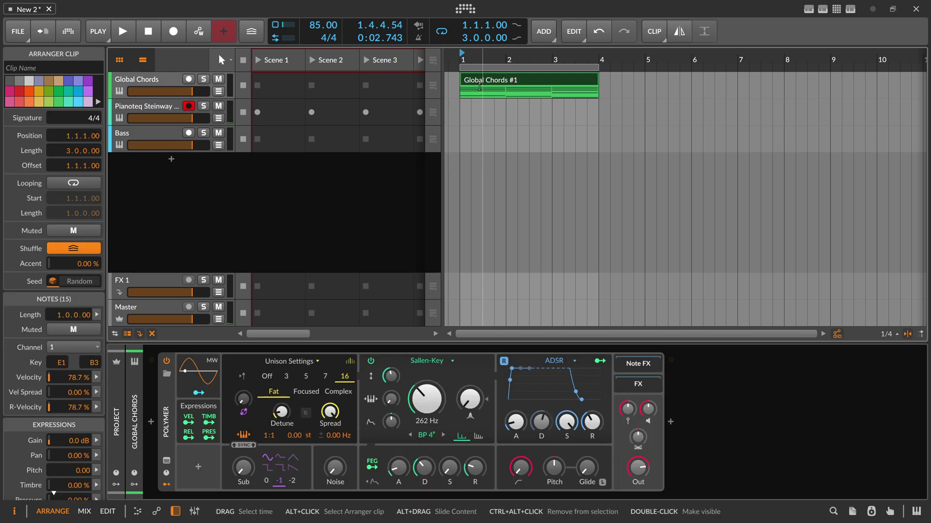
pyautogui.doubleClick(477, 85)
pyautogui.moveTo(313, 114); pyautogui.dragTo(363, 281)
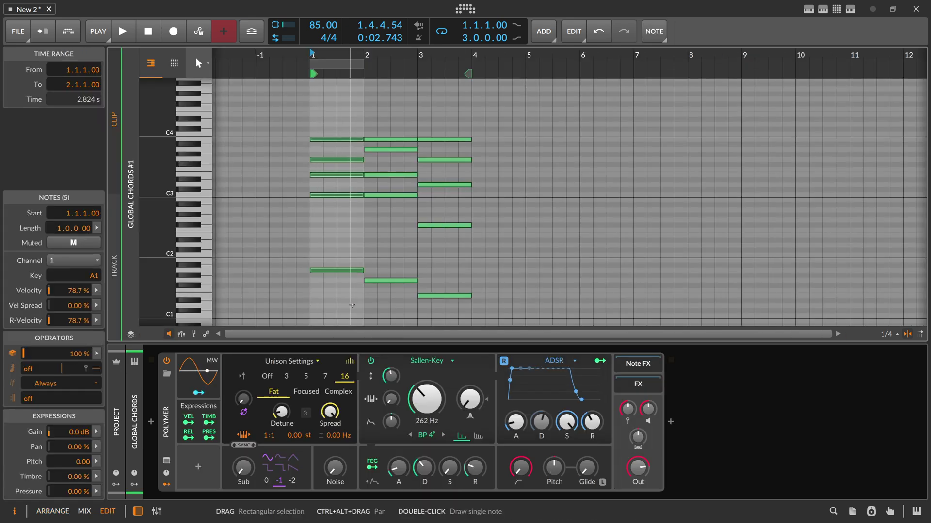
pyautogui.moveTo(333, 104); pyautogui.dragTo(334, 277)
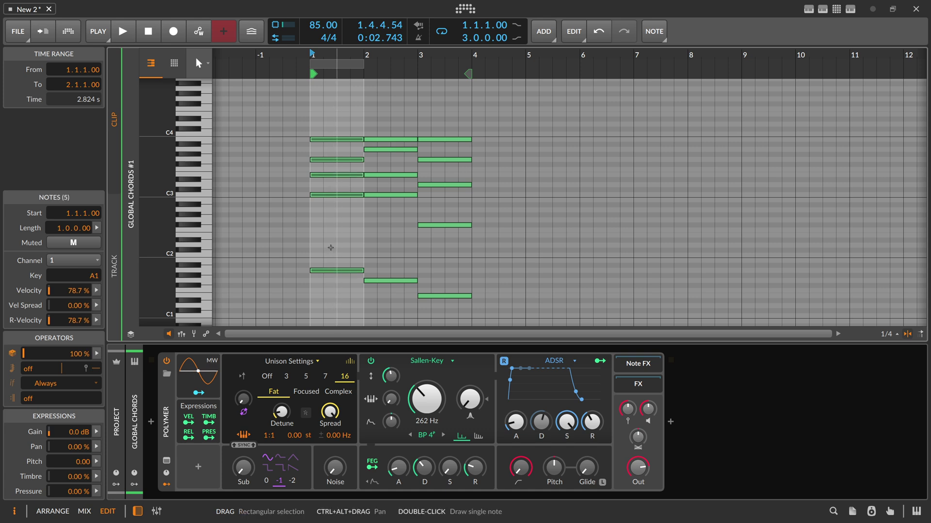
pyautogui.moveTo(334, 111); pyautogui.dragTo(446, 300)
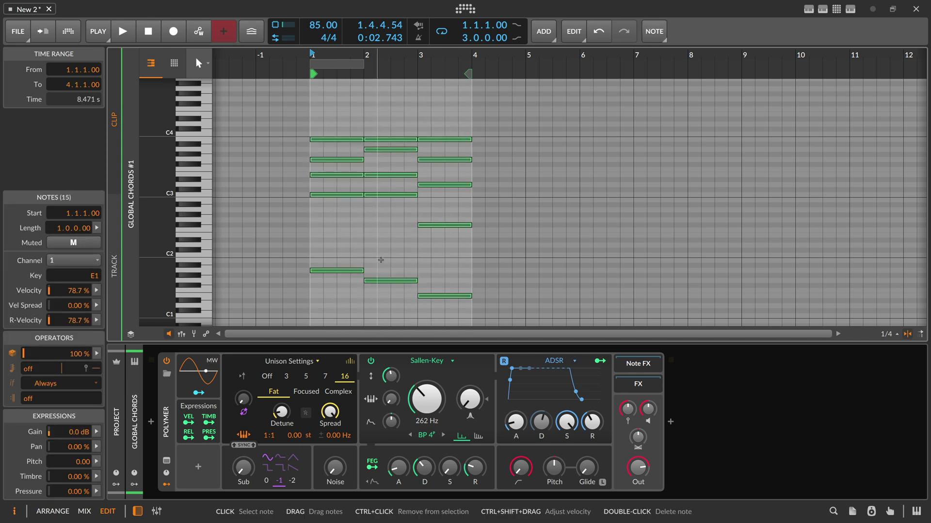
pyautogui.click(380, 260)
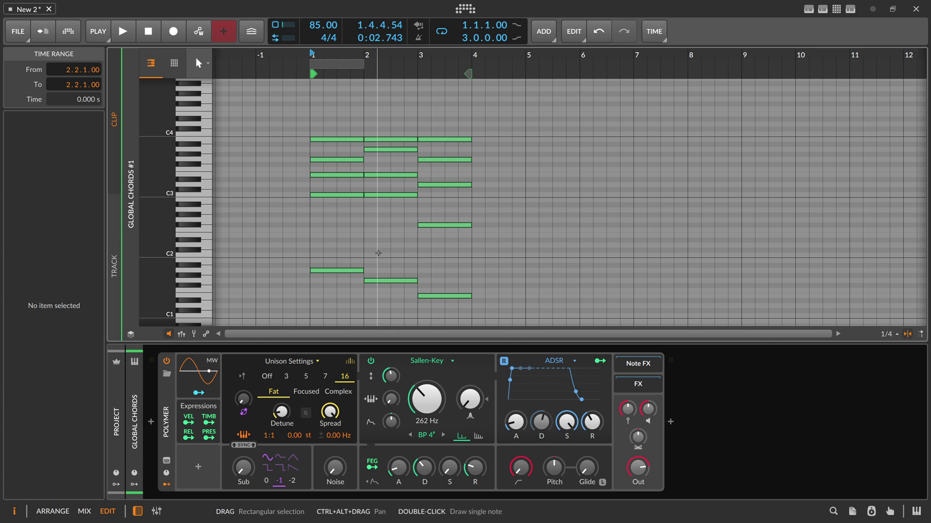
pyautogui.hotkey('alt', '1')
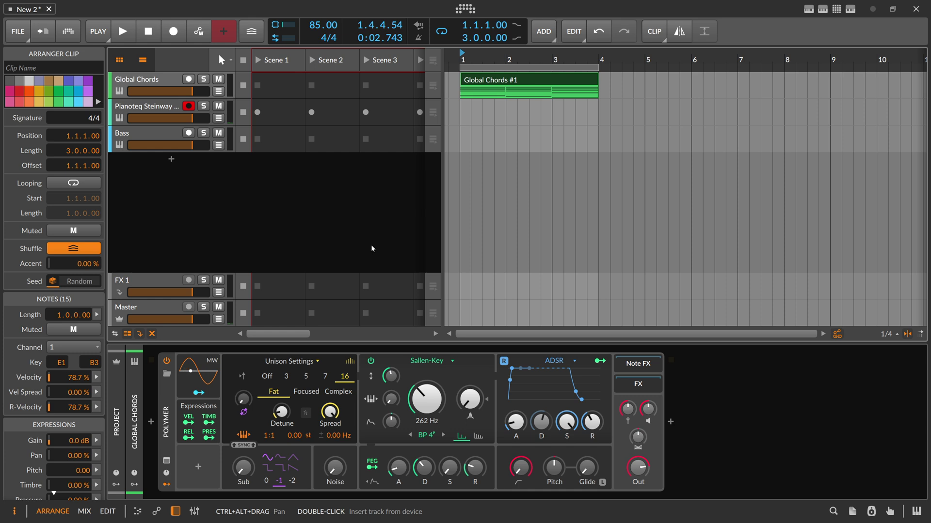